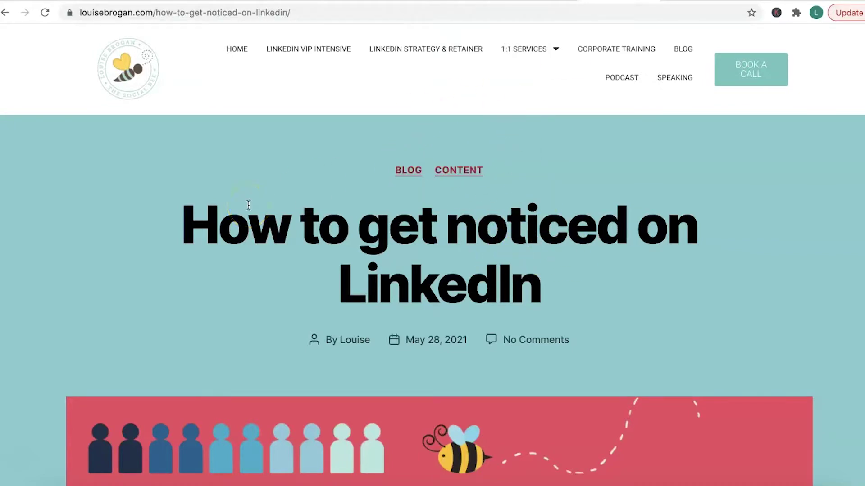
Step: From the LinkedIn feed, start a Write article draft published as your personal profile
{"action": "left_click", "coordinate": [428, 2]}
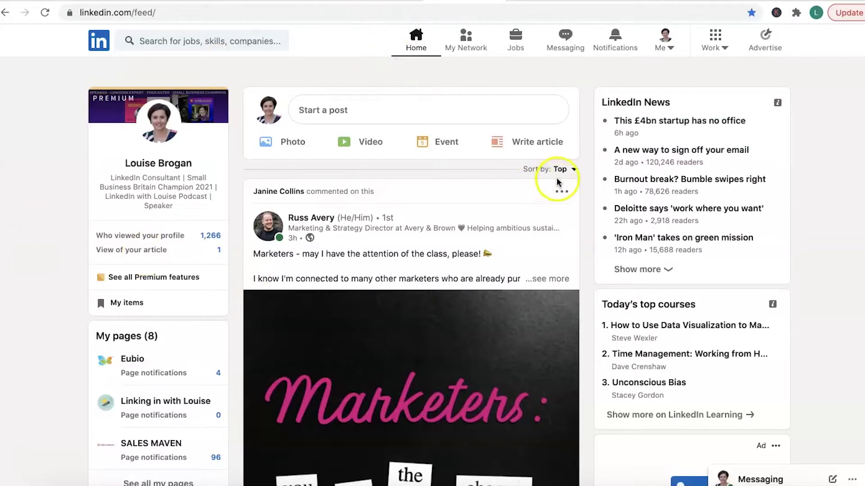
{"action": "left_click", "coordinate": [549, 144]}
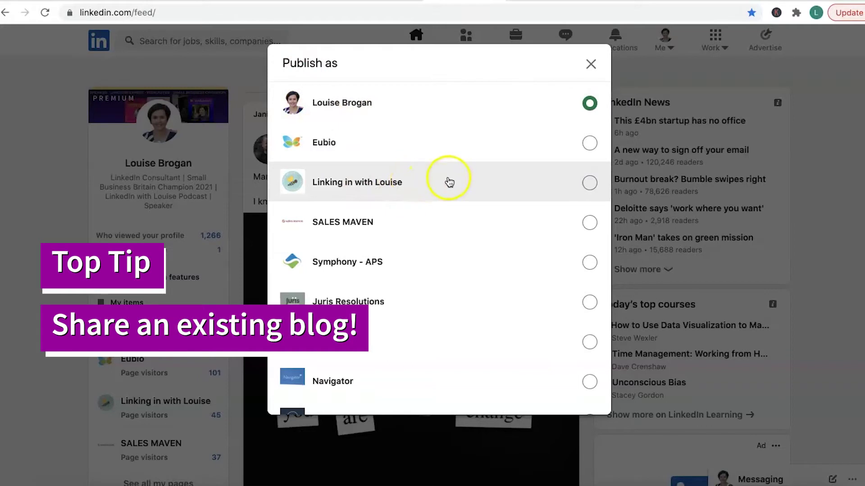
{"action": "scroll", "coordinate": [449, 182], "scroll_direction": "down", "scroll_amount": 3}
{"action": "left_click", "coordinate": [573, 397]}
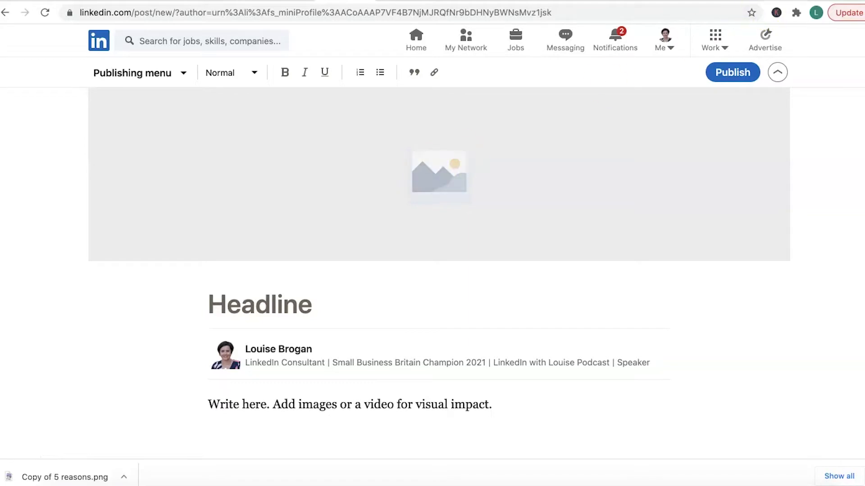
{"action": "left_click", "coordinate": [761, 1]}
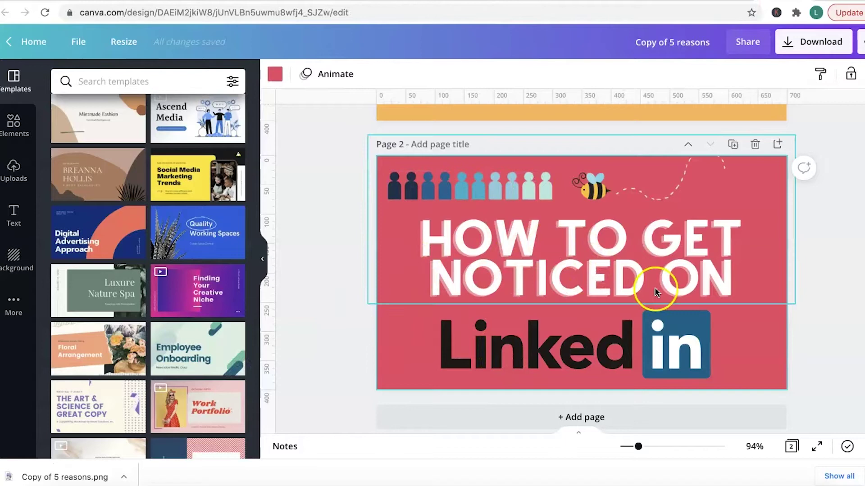
{"action": "left_click", "coordinate": [476, 2]}
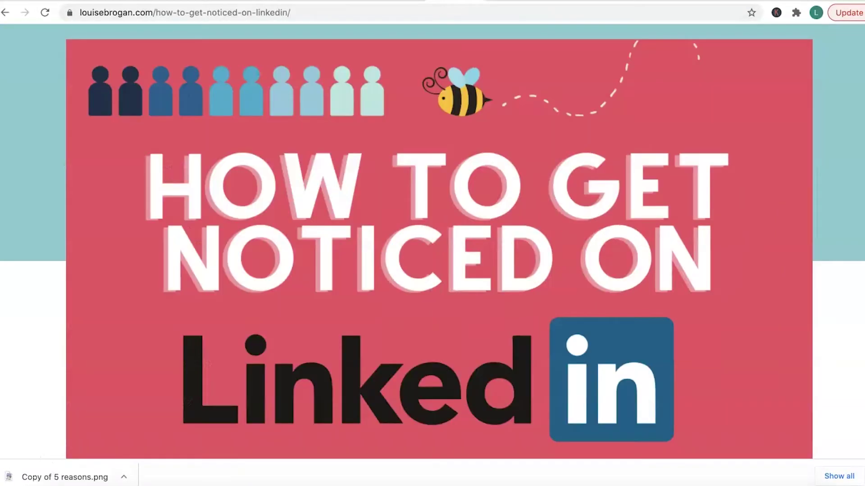
{"action": "scroll", "coordinate": [429, 235], "scroll_direction": "up", "scroll_amount": 6}
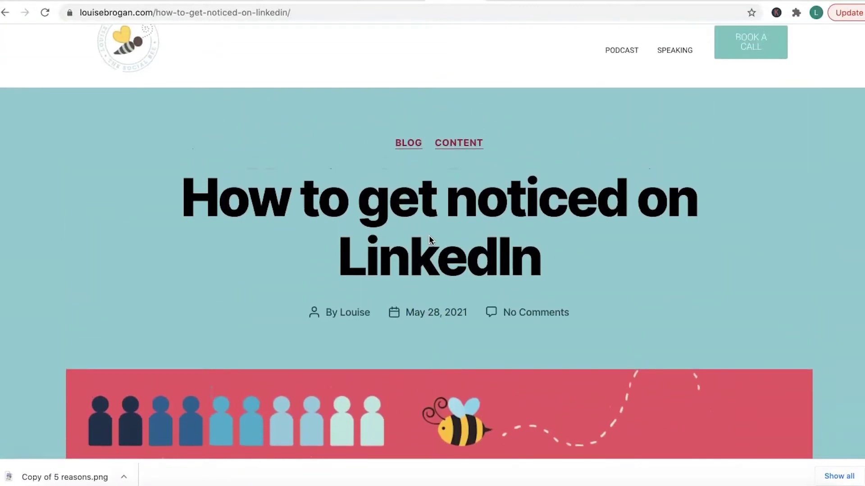
{"action": "scroll", "coordinate": [428, 235], "scroll_direction": "down", "scroll_amount": 7}
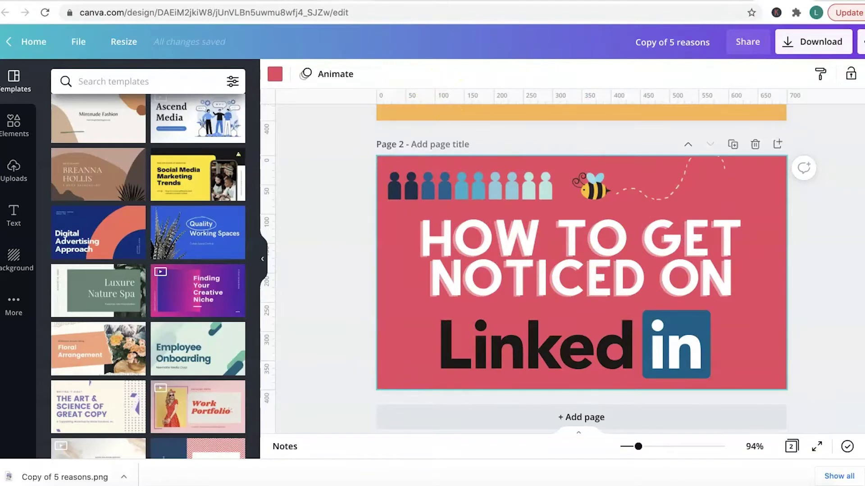
{"action": "left_click", "coordinate": [422, 1]}
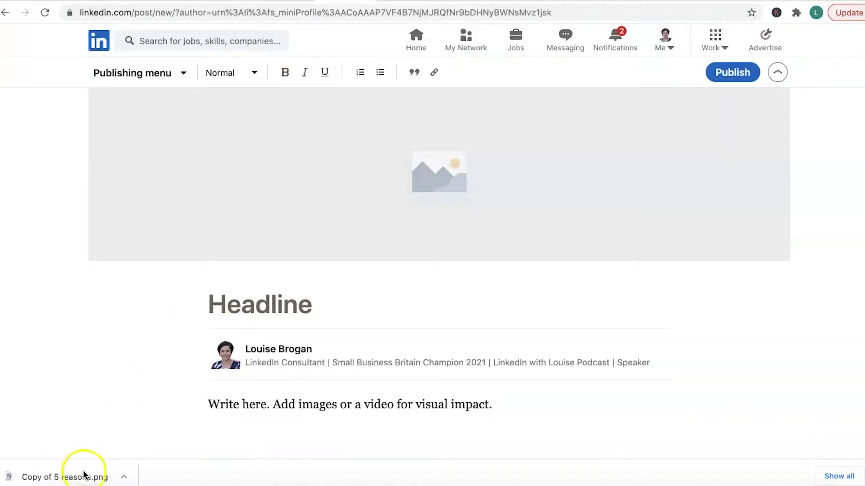
Step: Upload 'Copy of 5 reasons.png', found by searching 'copy o', as the article's cover image
{"action": "left_click_drag", "start_coordinate": [84, 474], "coordinate": [413, 153]}
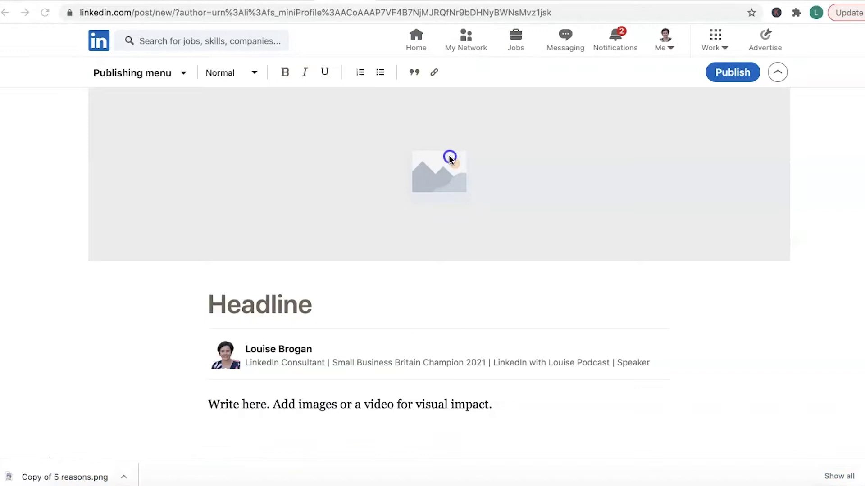
{"action": "left_click", "coordinate": [97, 474]}
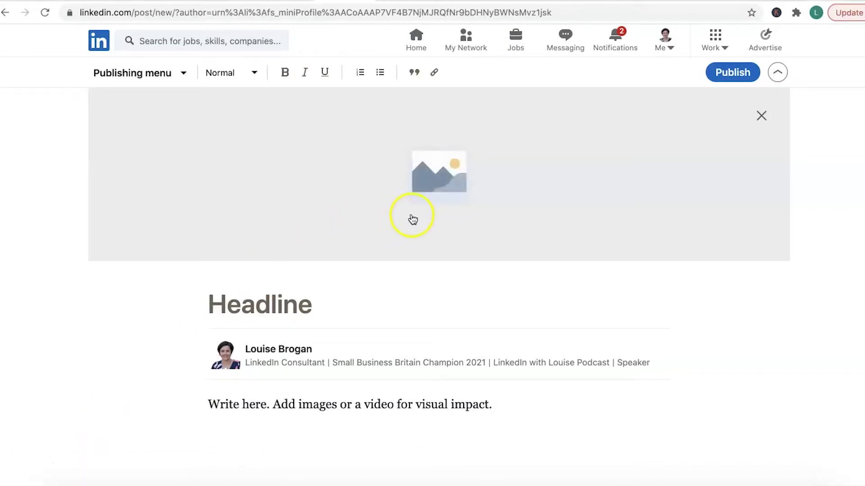
{"action": "left_click", "coordinate": [445, 189]}
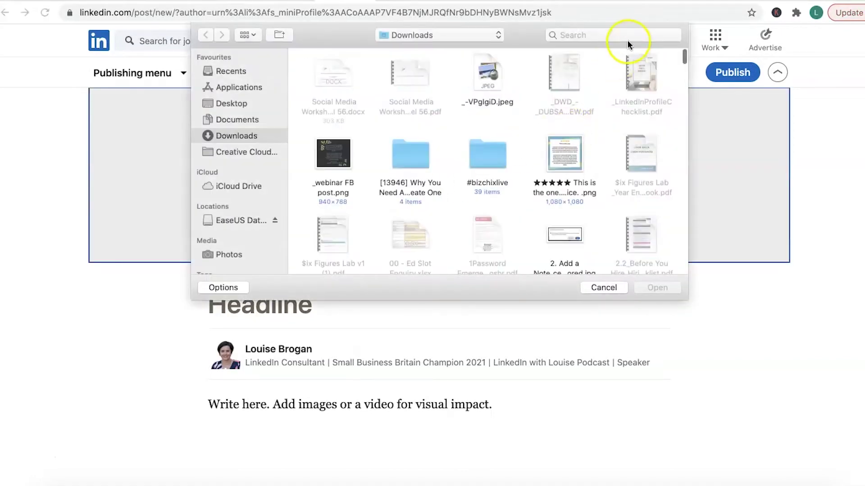
{"action": "left_click", "coordinate": [628, 36]}
{"action": "type", "text": "copy of"}
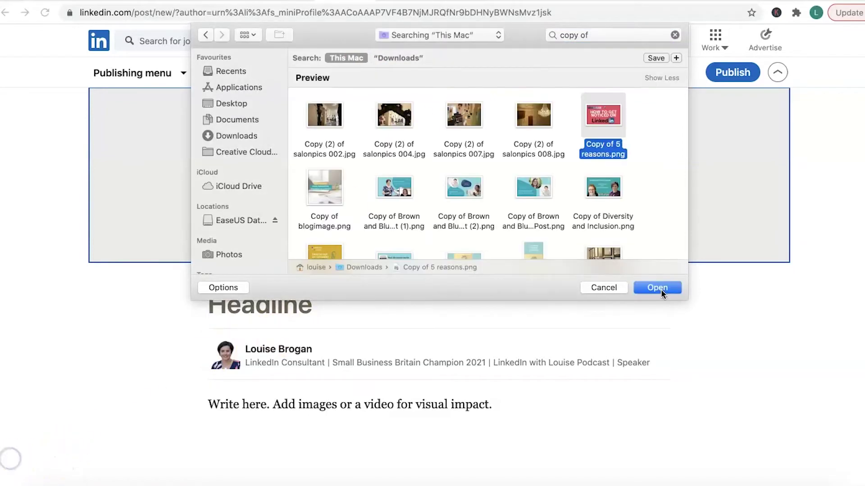
{"action": "left_click", "coordinate": [660, 289]}
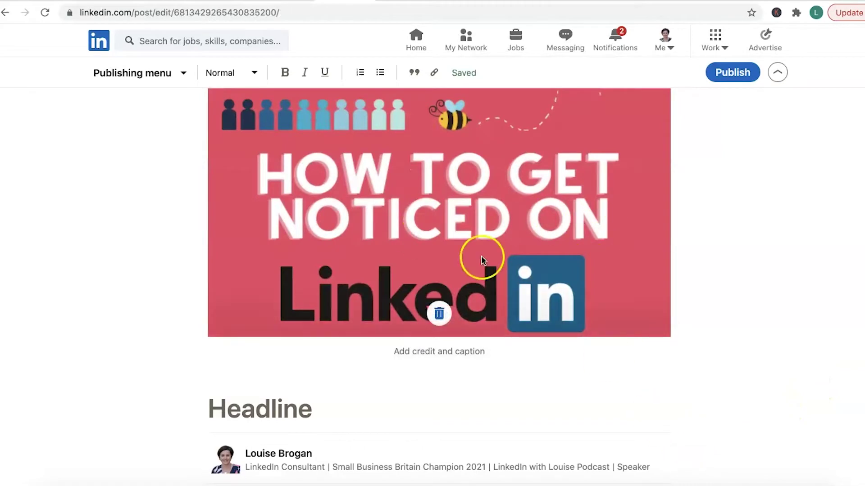
Step: Check the blog post's title and type the headline 'How to get noticed on LinkedIn'
{"action": "scroll", "coordinate": [527, 331], "scroll_direction": "down", "scroll_amount": 3}
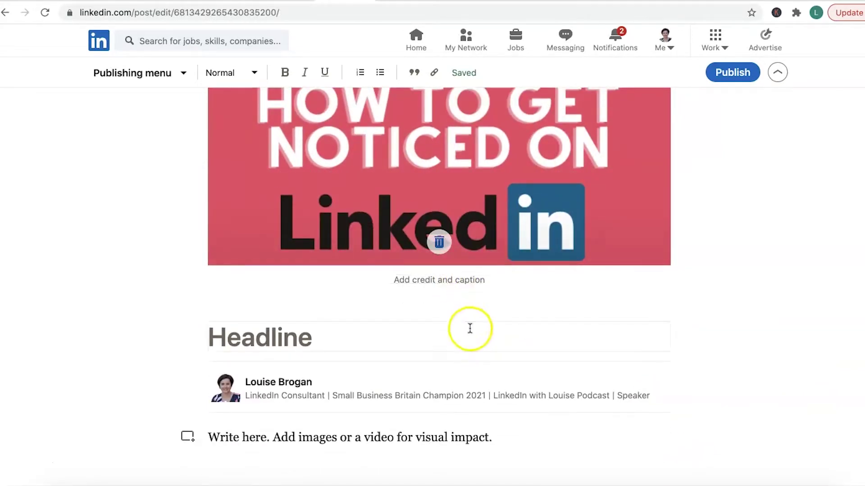
{"action": "left_click", "coordinate": [453, 338]}
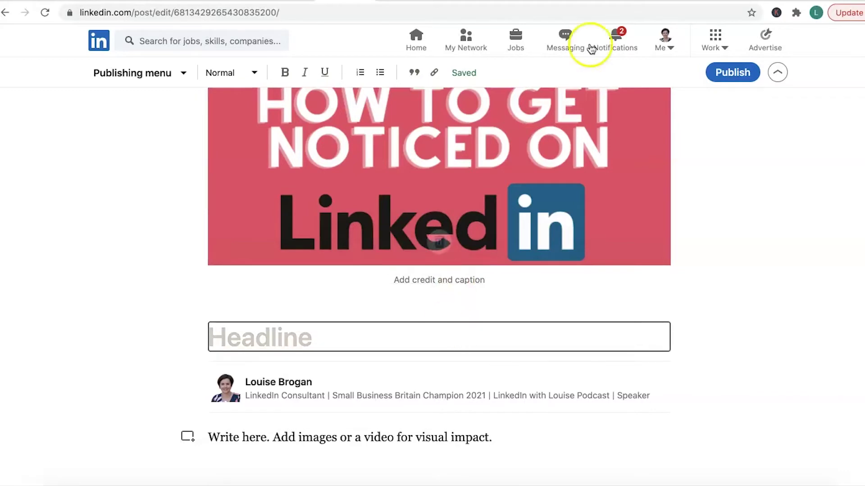
{"action": "key", "text": "ctrl+Tab"}
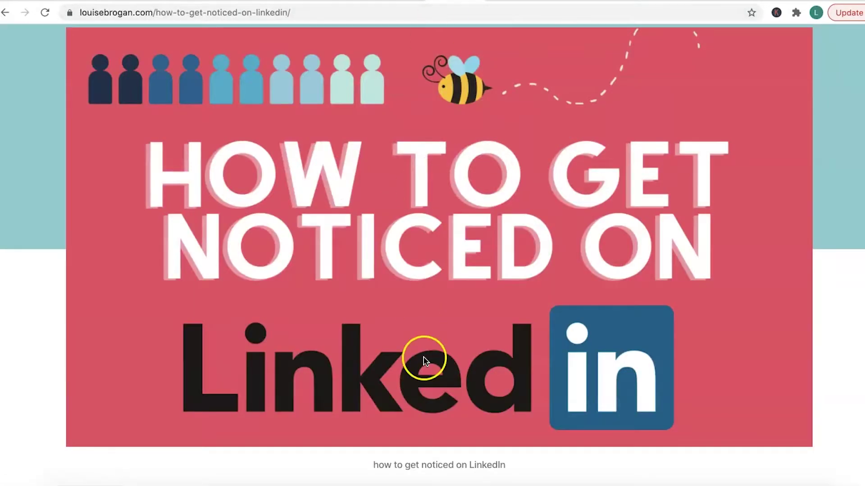
{"action": "scroll", "coordinate": [424, 360], "scroll_direction": "up", "scroll_amount": 8}
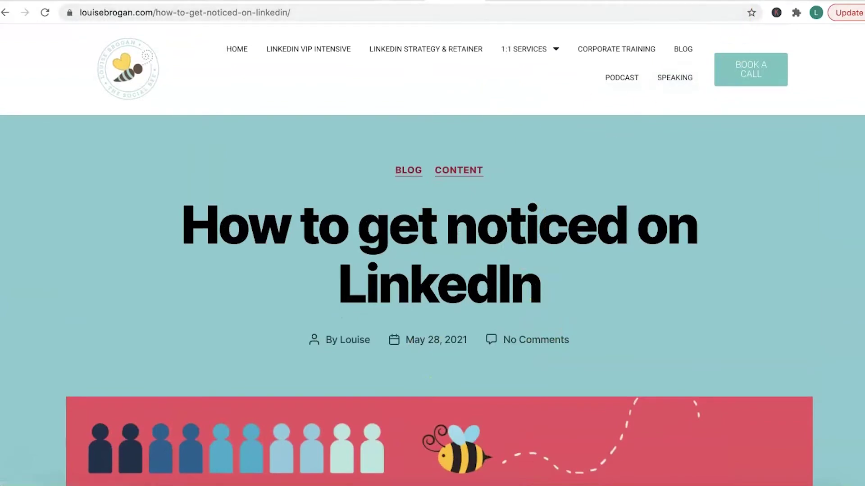
{"action": "key", "text": "ctrl+shift+Tab"}
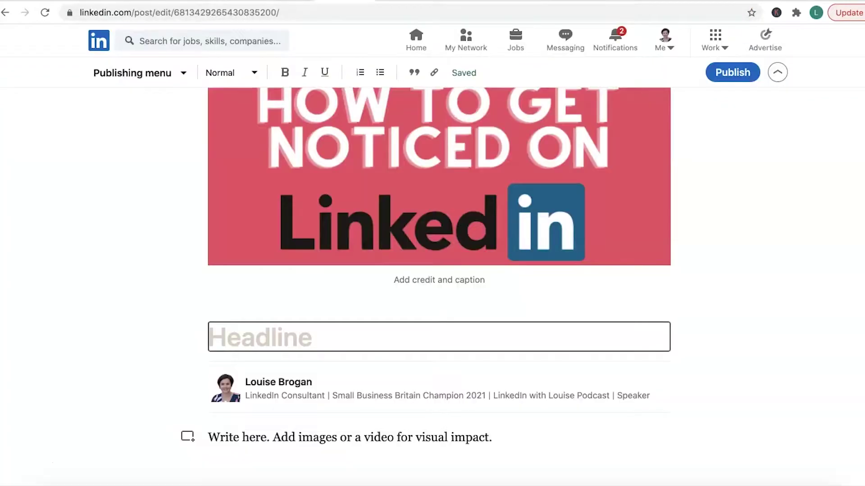
{"action": "type", "text": "How to get noticed on :inke"}
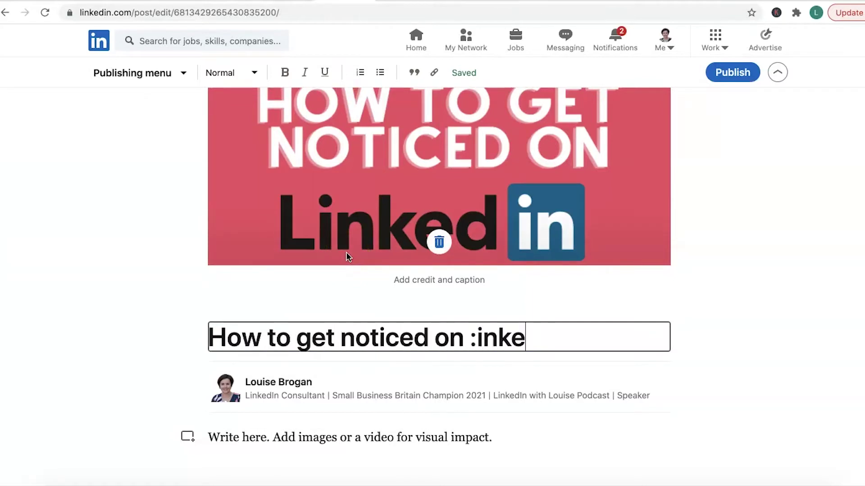
{"action": "key", "text": "BackSpace"}
{"action": "key", "text": "BackSpace"}
{"action": "key", "text": "BackSpace"}
{"action": "key", "text": "BackSpace"}
{"action": "type", "text": "nke"}
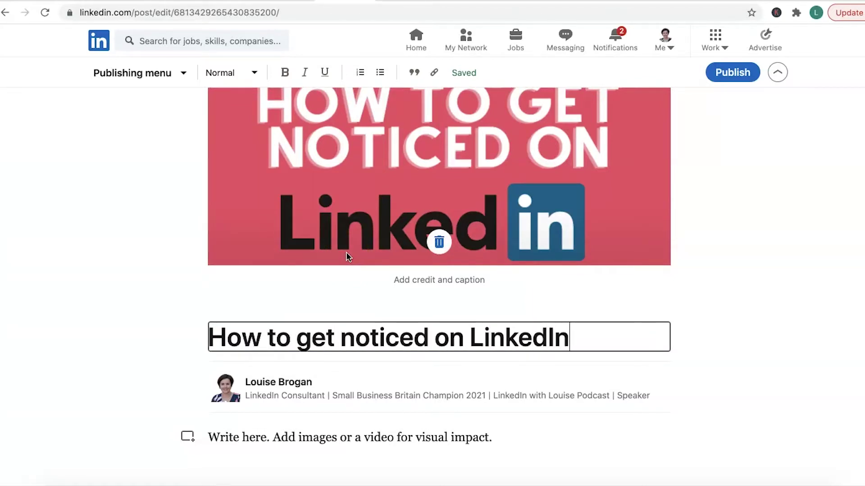
{"action": "scroll", "coordinate": [348, 256], "scroll_direction": "down", "scroll_amount": 1}
{"action": "left_click", "coordinate": [298, 426]}
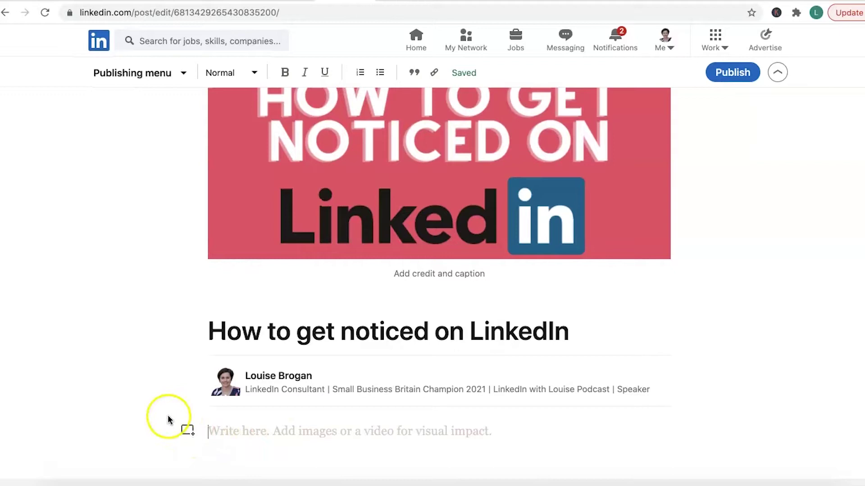
Step: Show the body's media embed options, try Links, cancel it, and reopen the options
{"action": "left_click", "coordinate": [187, 433]}
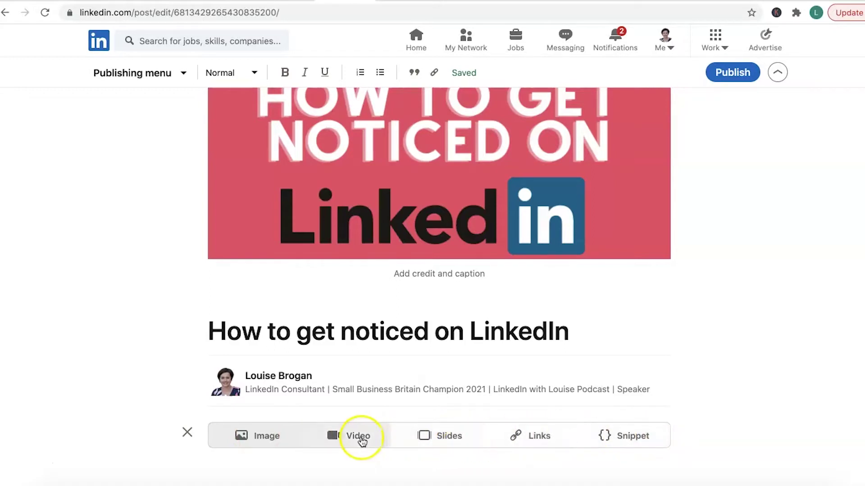
{"action": "left_click", "coordinate": [522, 437]}
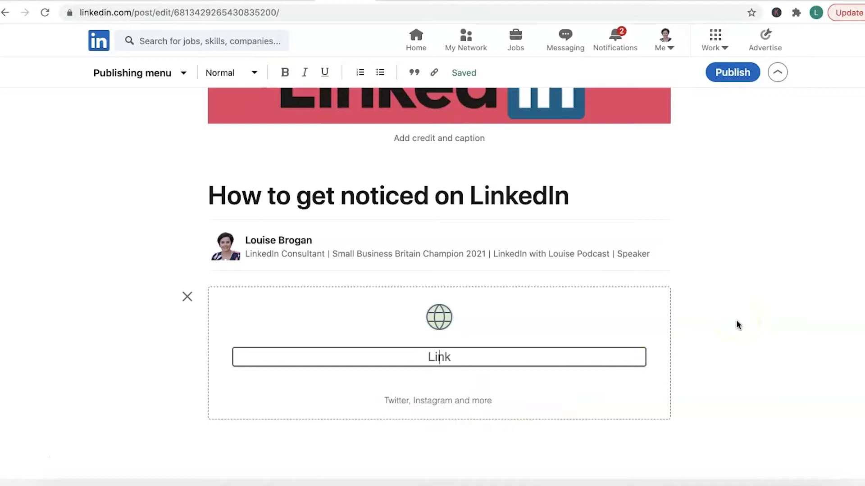
{"action": "left_click", "coordinate": [187, 297]}
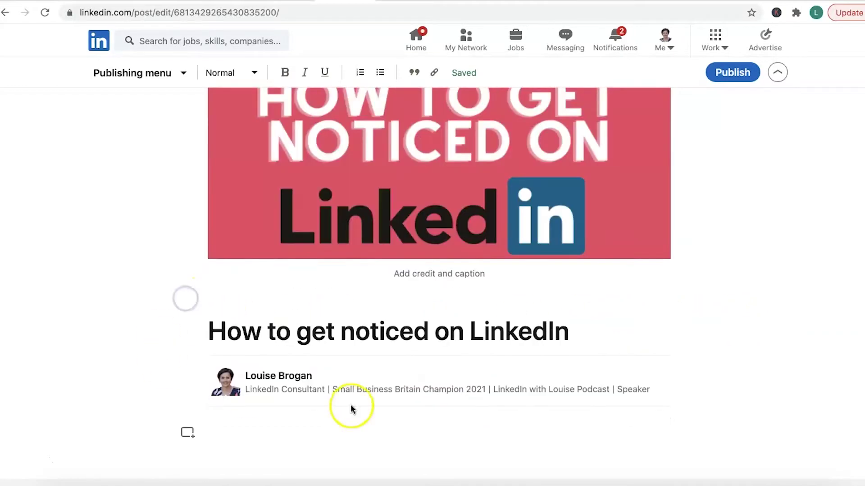
{"action": "left_click", "coordinate": [185, 432]}
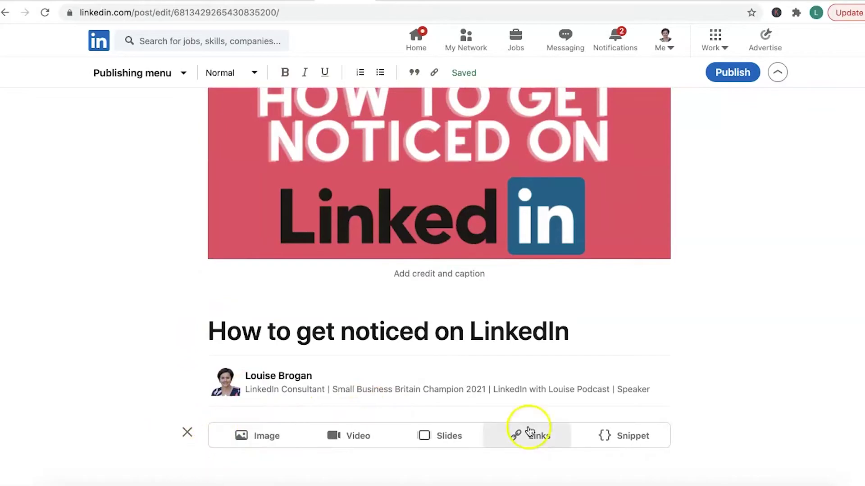
Step: In the blog tab, select the post body from 'LinkedIn announced' through the closing paragraph
{"action": "left_click", "coordinate": [187, 433]}
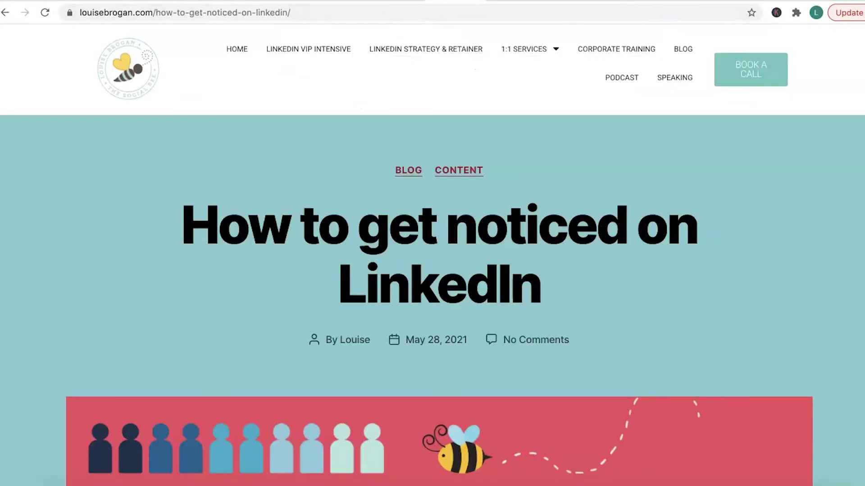
{"action": "scroll", "coordinate": [415, 250], "scroll_direction": "down", "scroll_amount": 10}
{"action": "scroll", "coordinate": [415, 249], "scroll_direction": "down", "scroll_amount": 6}
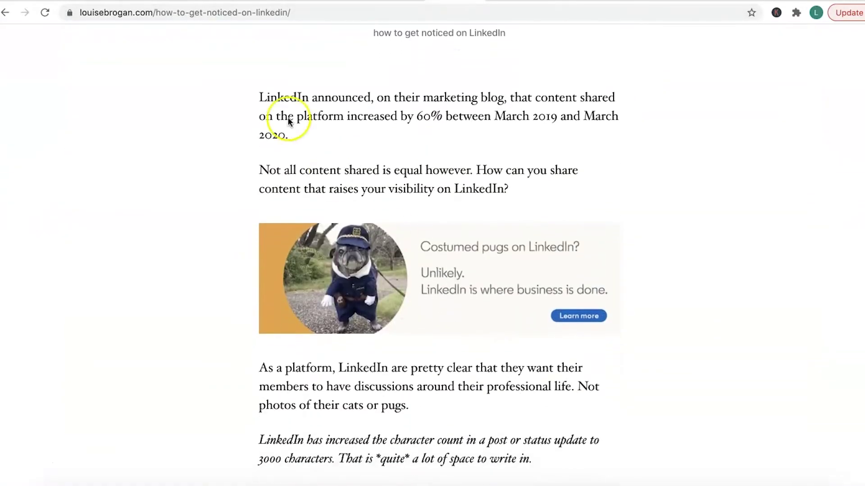
{"action": "left_click_drag", "start_coordinate": [260, 95], "coordinate": [549, 200]}
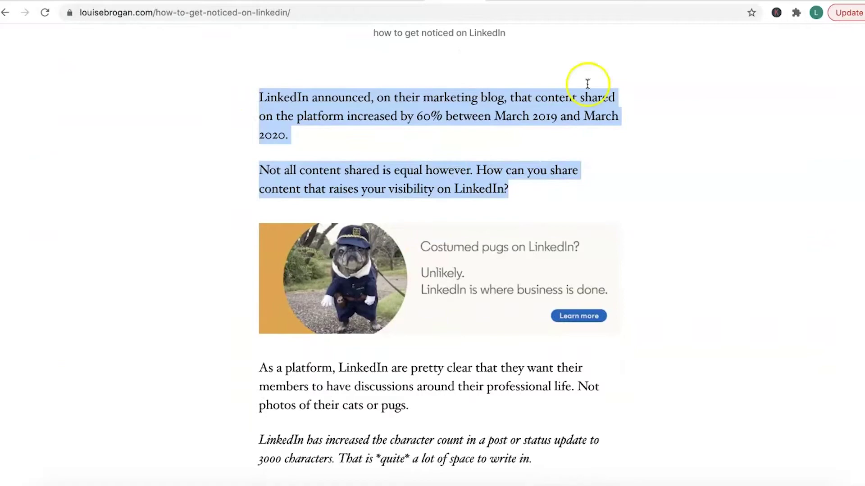
{"action": "left_click", "coordinate": [380, 62]}
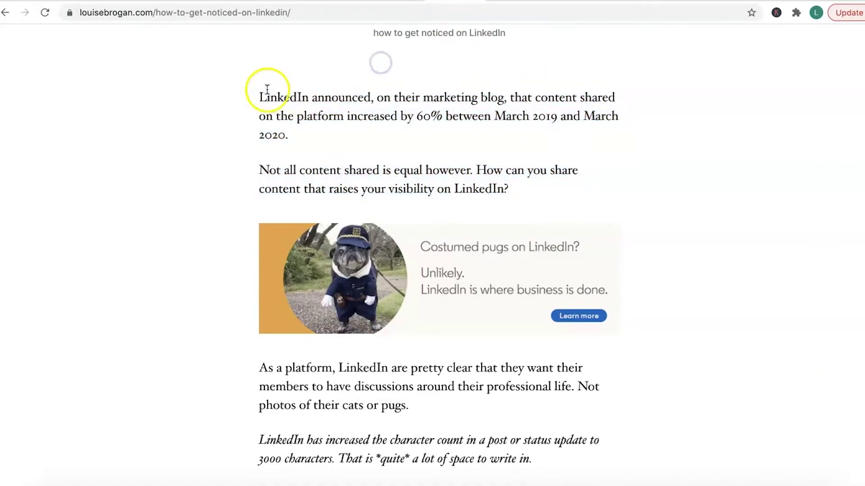
{"action": "left_click_drag", "start_coordinate": [259, 95], "coordinate": [514, 359]}
{"action": "scroll", "coordinate": [497, 328], "scroll_direction": "up", "scroll_amount": 10}
{"action": "scroll", "coordinate": [497, 330], "scroll_direction": "up", "scroll_amount": 3}
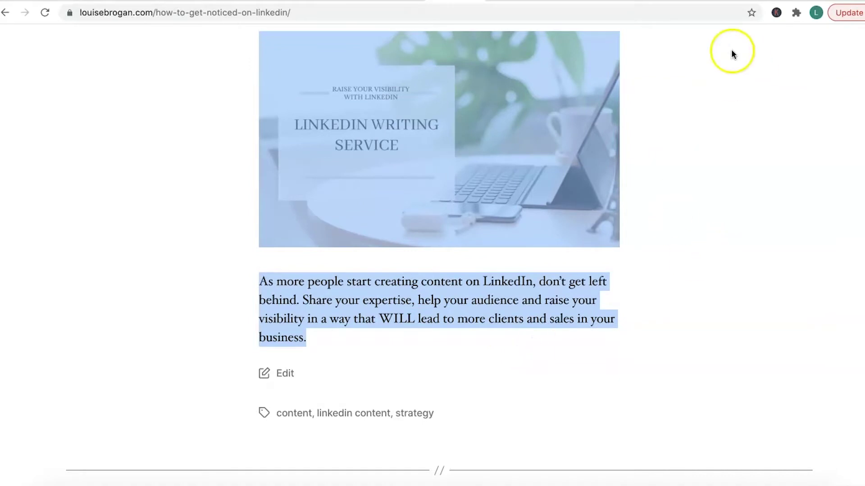
Step: Paste the copied blog text into the empty article body
{"action": "left_click", "coordinate": [344, 1]}
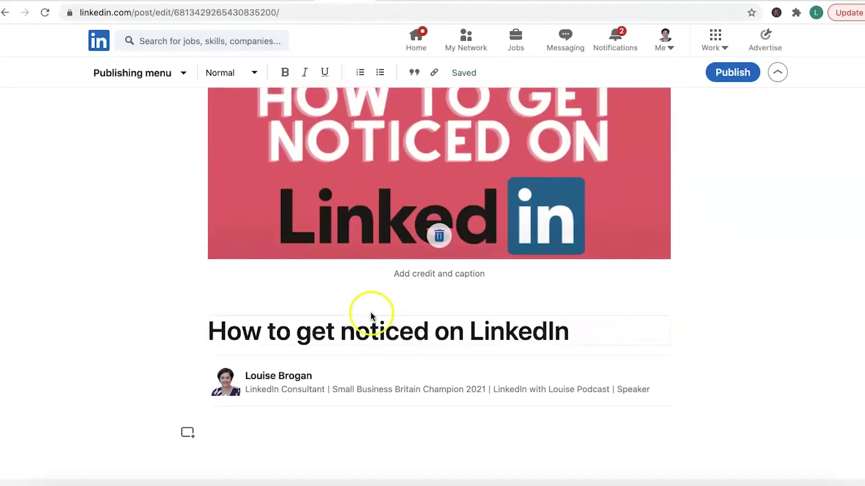
{"action": "left_click", "coordinate": [264, 424]}
{"action": "key", "text": "super+v"}
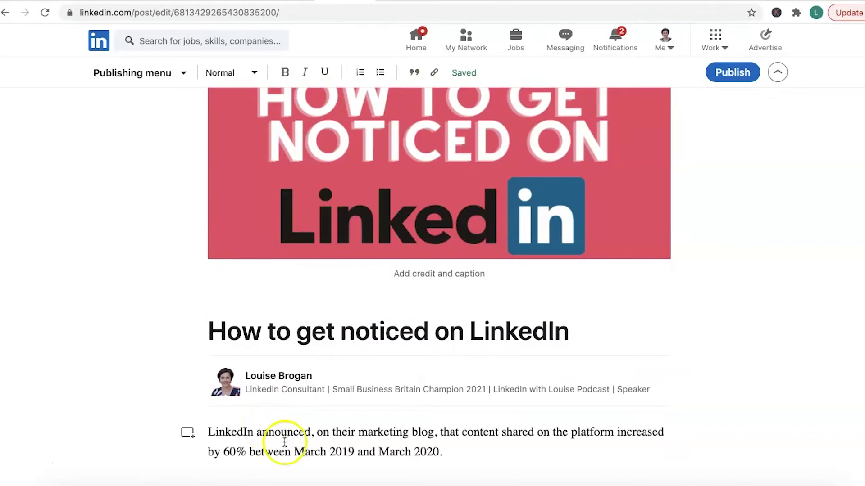
{"action": "scroll", "coordinate": [418, 454], "scroll_direction": "down", "scroll_amount": 6}
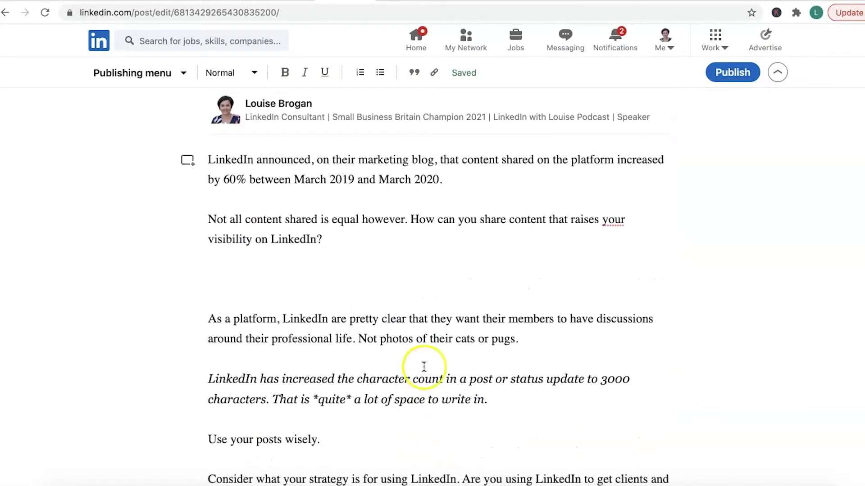
{"action": "scroll", "coordinate": [344, 378], "scroll_direction": "down", "scroll_amount": 8}
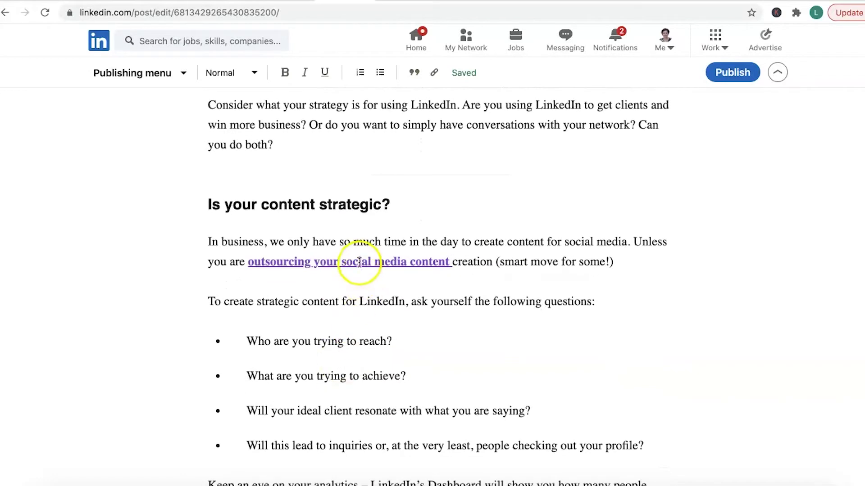
Step: Select and inspect the link options on the phrase 'outsourcing your social media content'
{"action": "left_click", "coordinate": [417, 256]}
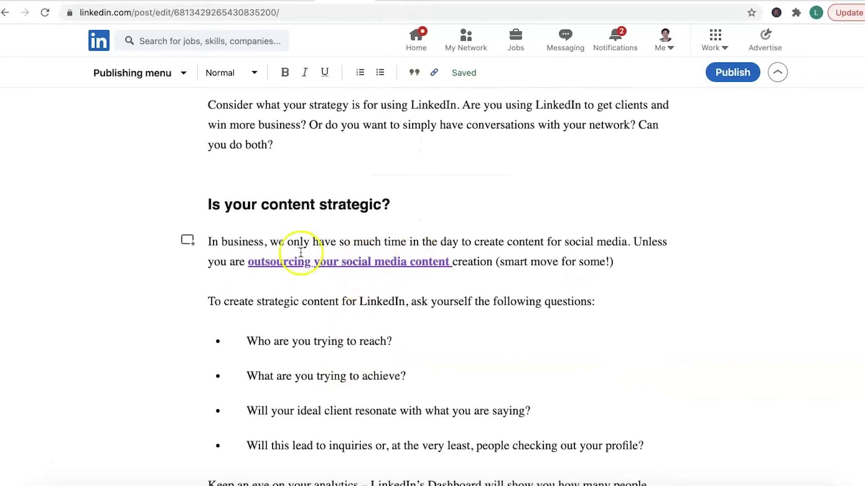
{"action": "left_click_drag", "start_coordinate": [450, 263], "coordinate": [243, 260]}
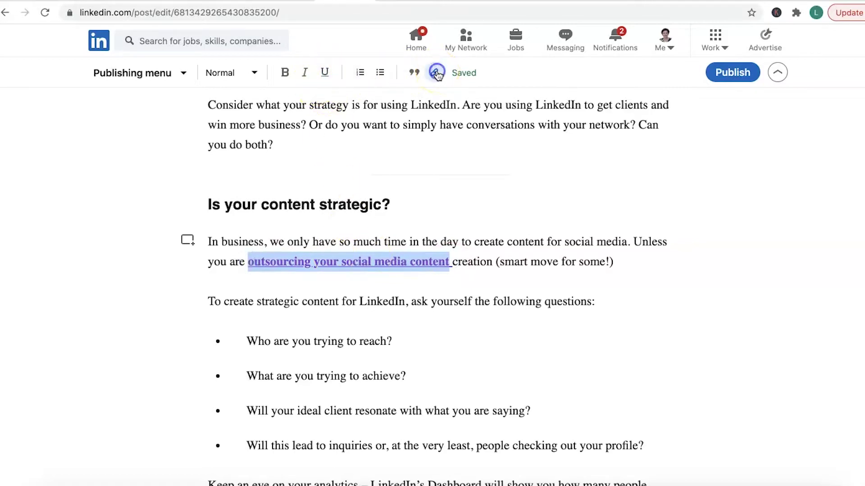
{"action": "left_click", "coordinate": [450, 312]}
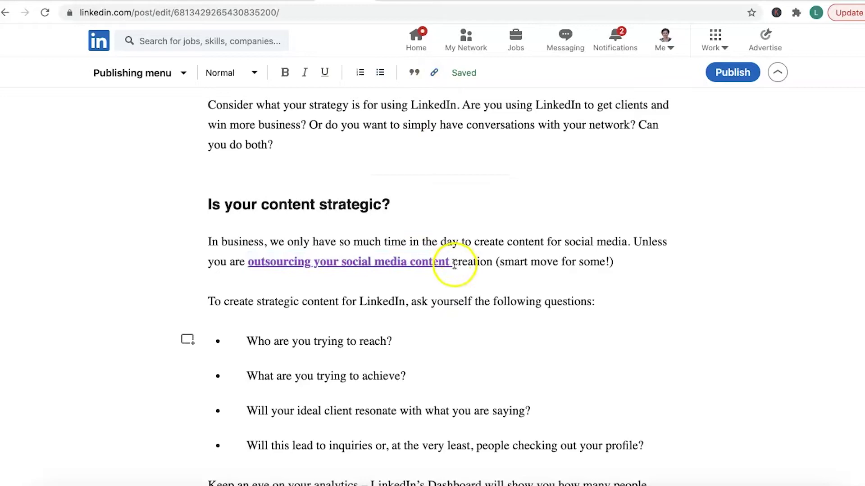
{"action": "left_click_drag", "start_coordinate": [452, 263], "coordinate": [294, 266]}
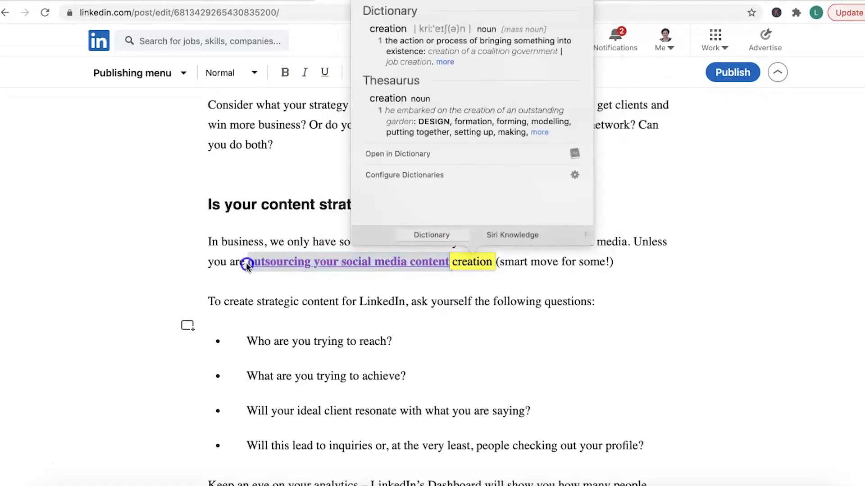
{"action": "left_click", "coordinate": [456, 264]}
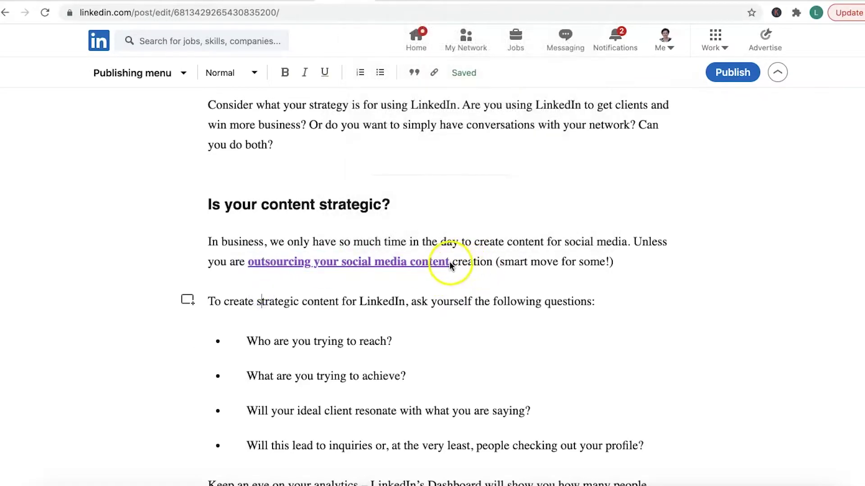
{"action": "right_click", "coordinate": [435, 264]}
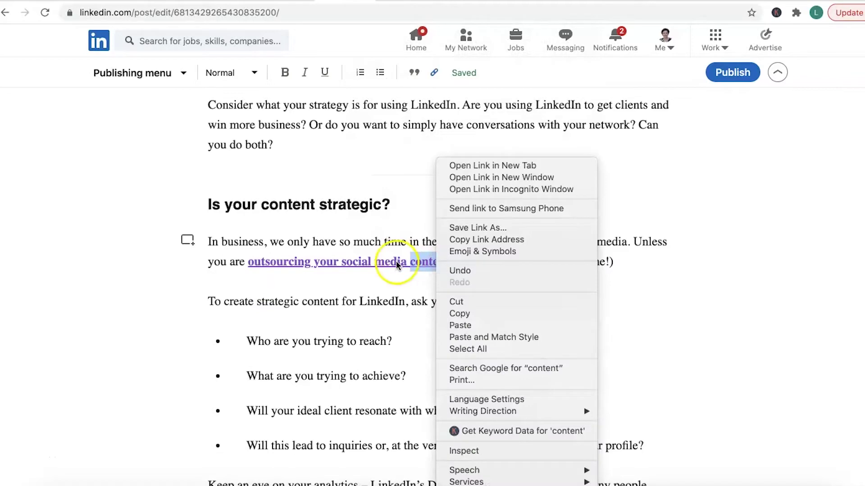
{"action": "left_click", "coordinate": [678, 286]}
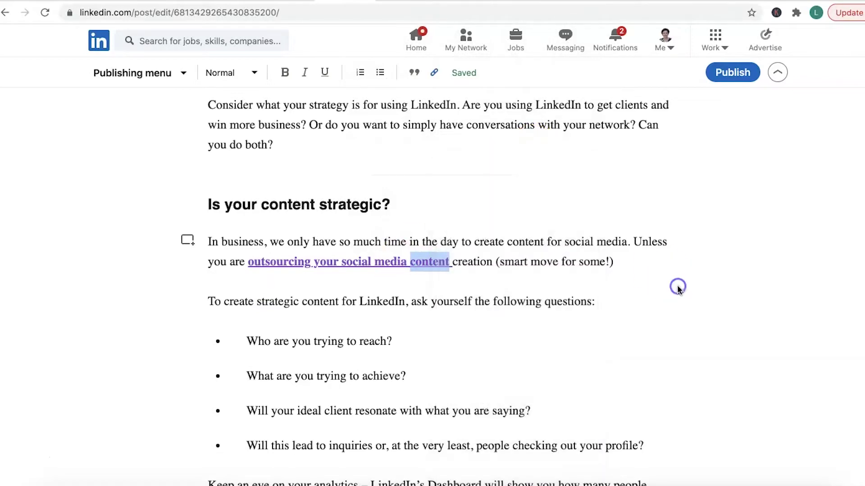
Step: Scroll through the whole pasted article to review its headings, lists and video
{"action": "scroll", "coordinate": [642, 365], "scroll_direction": "down", "scroll_amount": 3}
{"action": "left_click", "coordinate": [572, 229]}
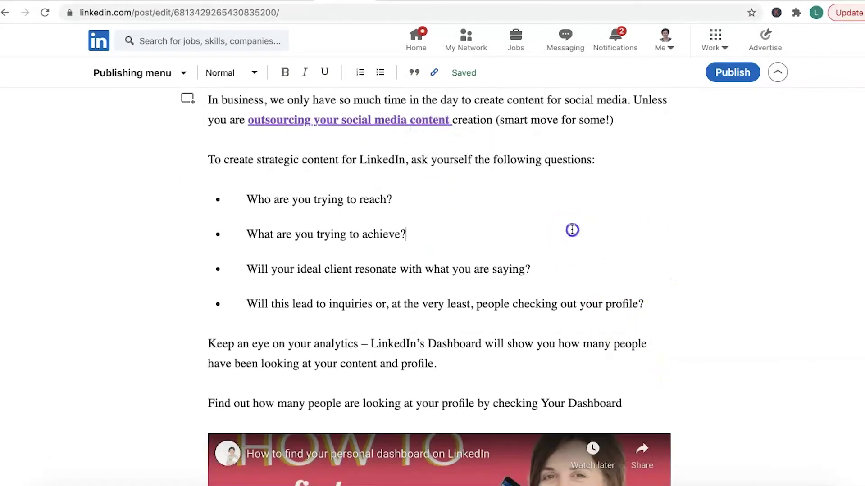
{"action": "scroll", "coordinate": [552, 276], "scroll_direction": "down", "scroll_amount": 1}
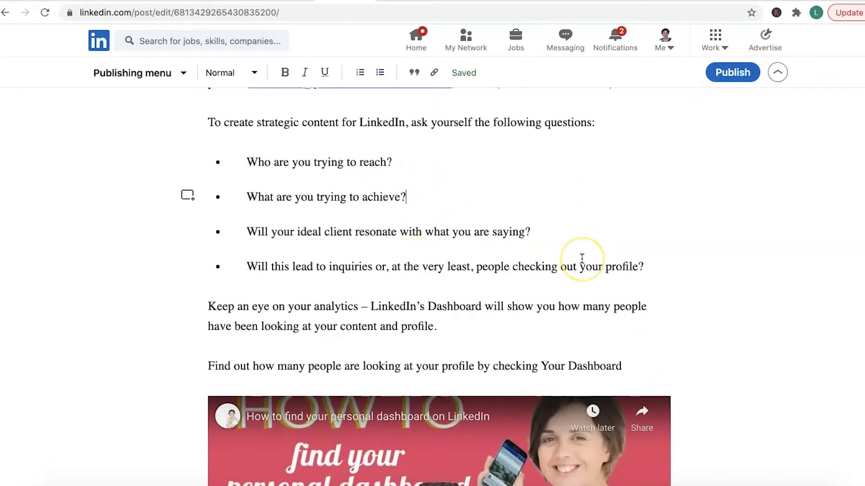
{"action": "scroll", "coordinate": [589, 278], "scroll_direction": "down", "scroll_amount": 4}
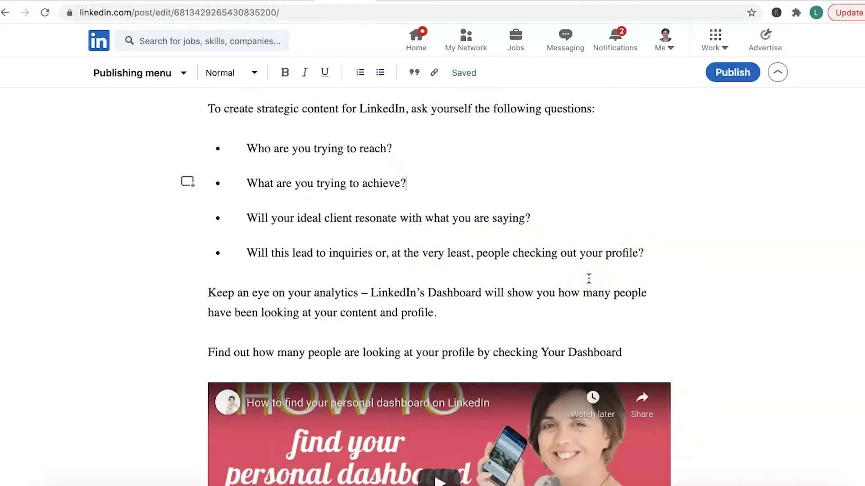
{"action": "scroll", "coordinate": [589, 279], "scroll_direction": "down", "scroll_amount": 3}
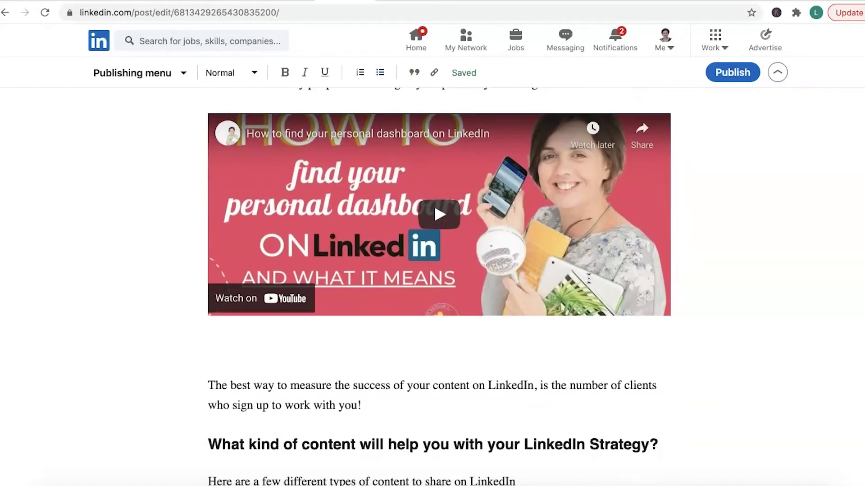
{"action": "scroll", "coordinate": [478, 387], "scroll_direction": "down", "scroll_amount": 6}
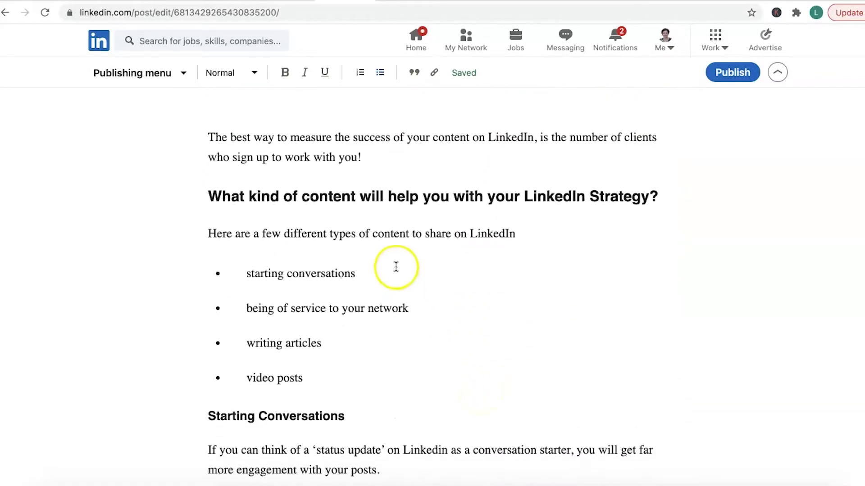
{"action": "scroll", "coordinate": [496, 359], "scroll_direction": "down", "scroll_amount": 8}
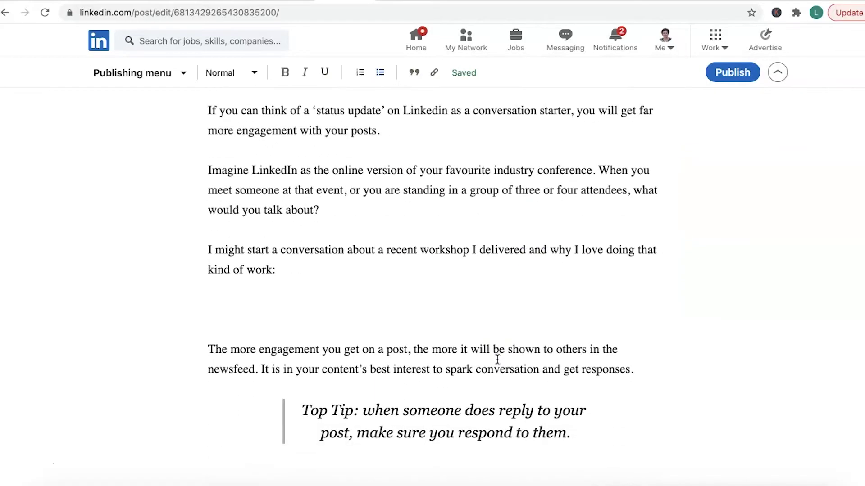
{"action": "scroll", "coordinate": [497, 359], "scroll_direction": "down", "scroll_amount": 8}
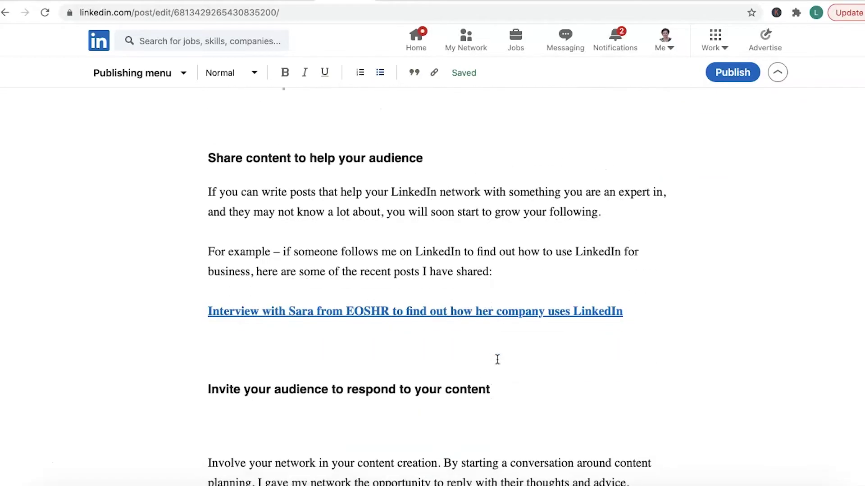
{"action": "scroll", "coordinate": [497, 359], "scroll_direction": "down", "scroll_amount": 15}
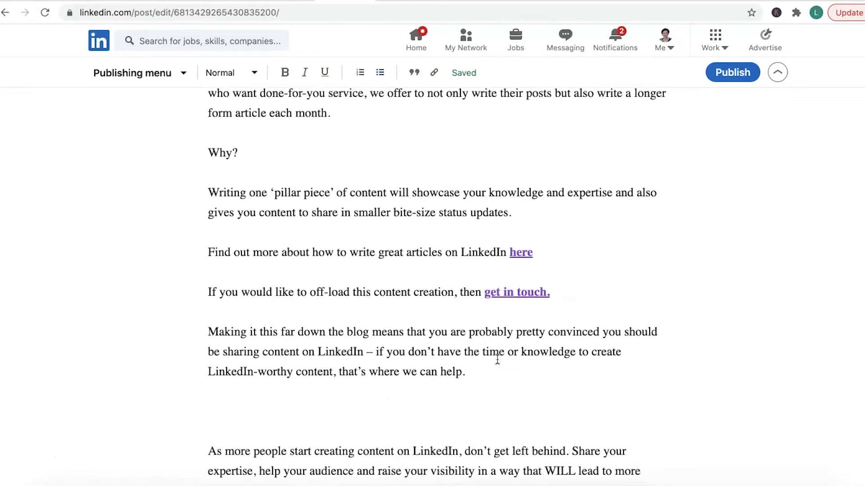
{"action": "scroll", "coordinate": [498, 359], "scroll_direction": "down", "scroll_amount": 5}
{"action": "scroll", "coordinate": [497, 359], "scroll_direction": "up", "scroll_amount": 20}
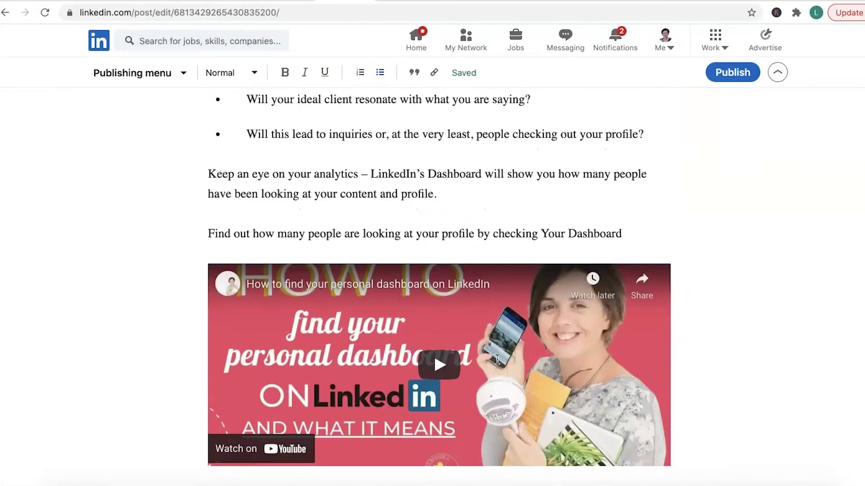
{"action": "scroll", "coordinate": [497, 359], "scroll_direction": "up", "scroll_amount": 20}
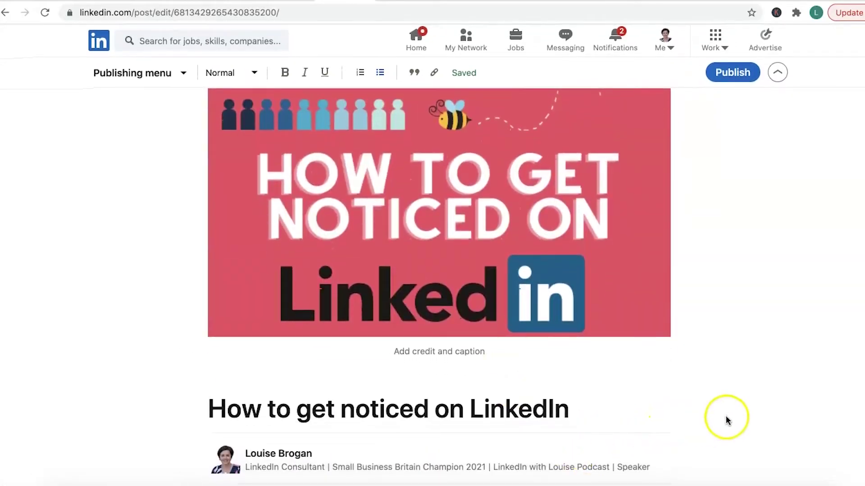
{"action": "scroll", "coordinate": [736, 417], "scroll_direction": "down", "scroll_amount": 4}
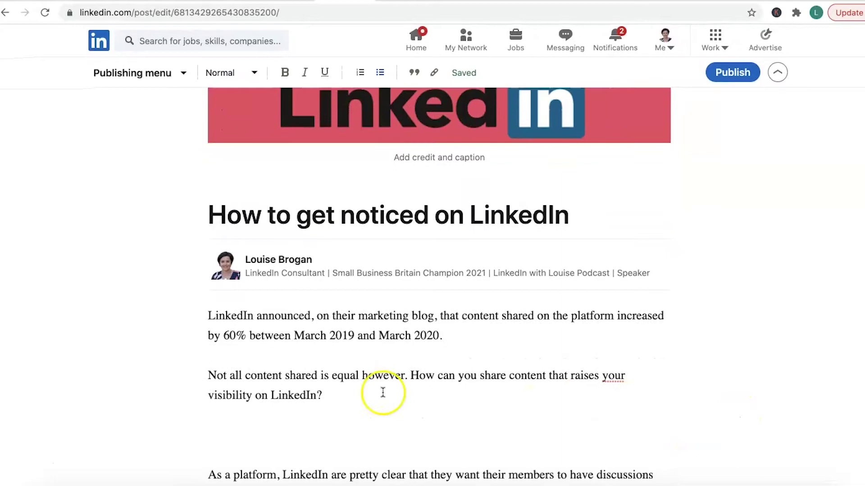
{"action": "scroll", "coordinate": [364, 394], "scroll_direction": "down", "scroll_amount": 2}
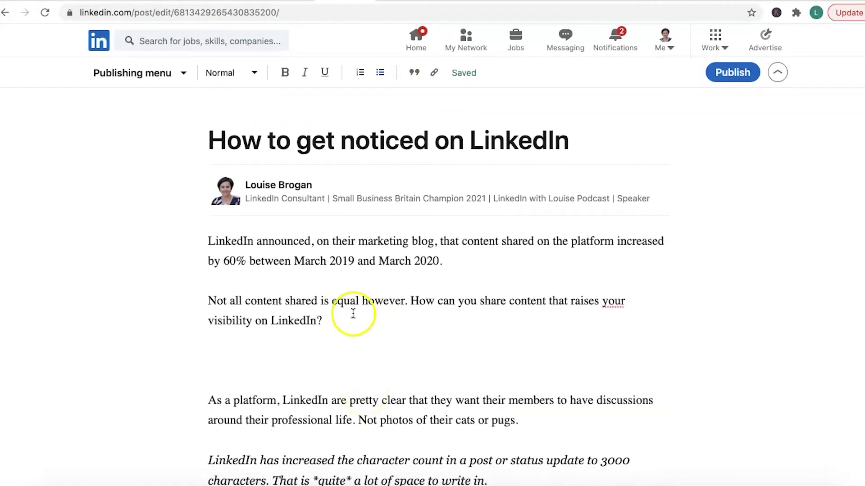
Step: Add a Video embed after the second paragraph using the pasted 'How to share your blog post to LinkedIn' URL
{"action": "key", "text": "Return"}
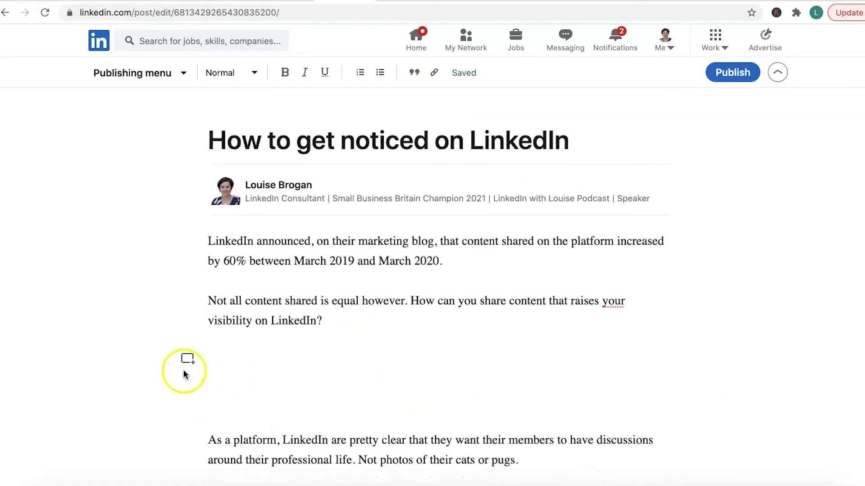
{"action": "left_click", "coordinate": [186, 360]}
{"action": "left_click", "coordinate": [247, 365]}
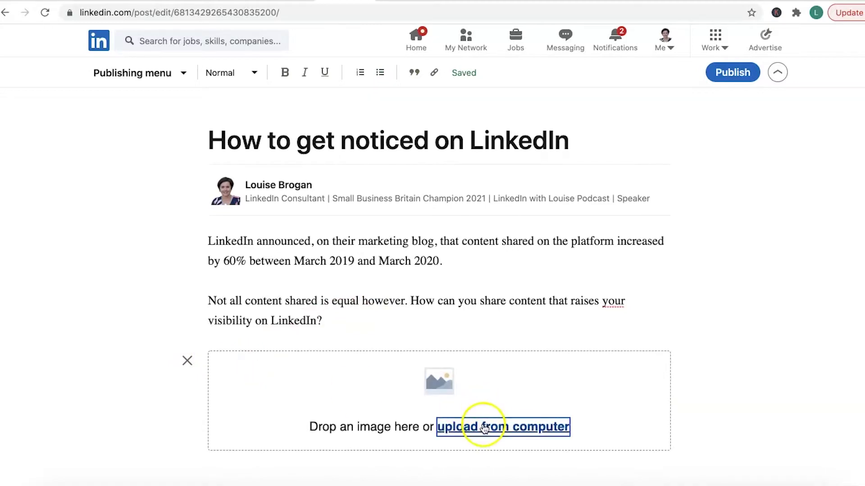
{"action": "left_click", "coordinate": [188, 361]}
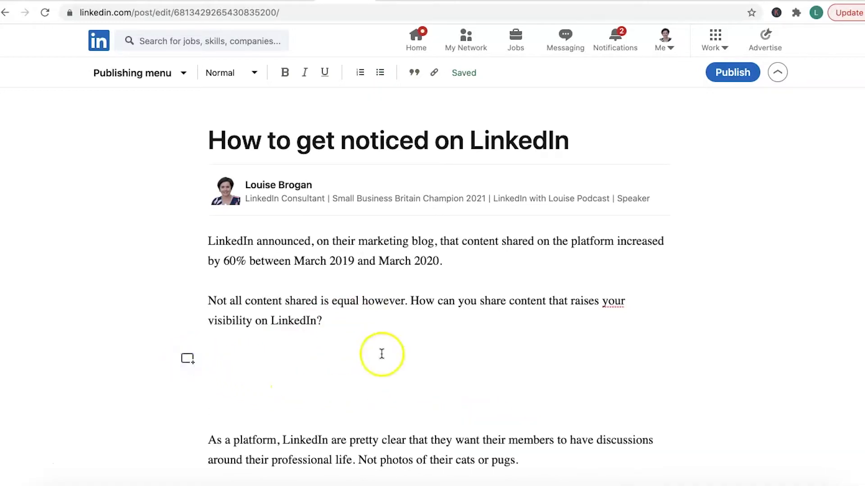
{"action": "left_click", "coordinate": [188, 359]}
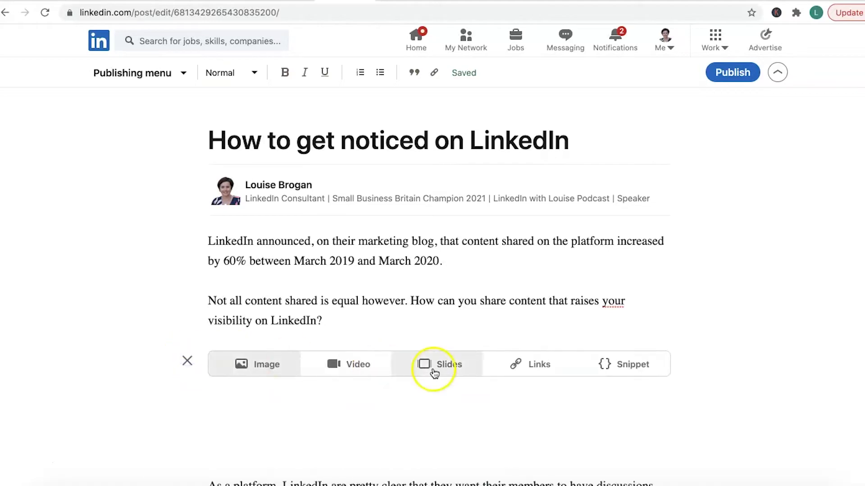
{"action": "left_click", "coordinate": [367, 363]}
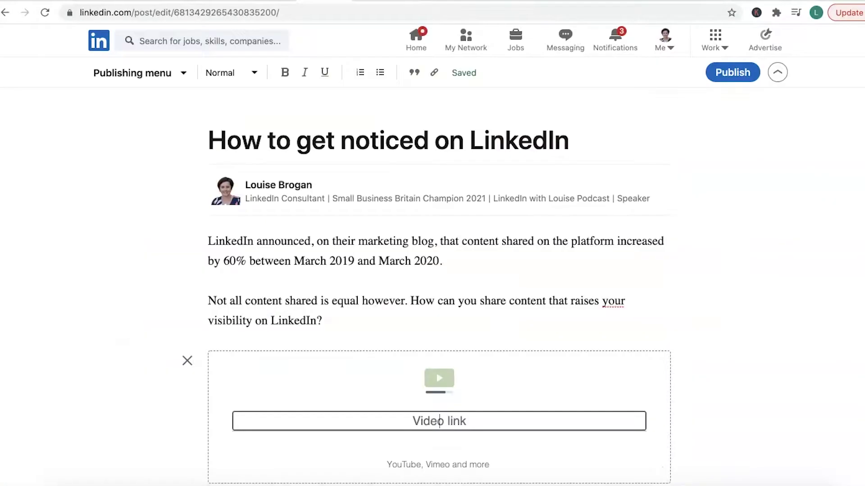
{"action": "left_click", "coordinate": [375, 417]}
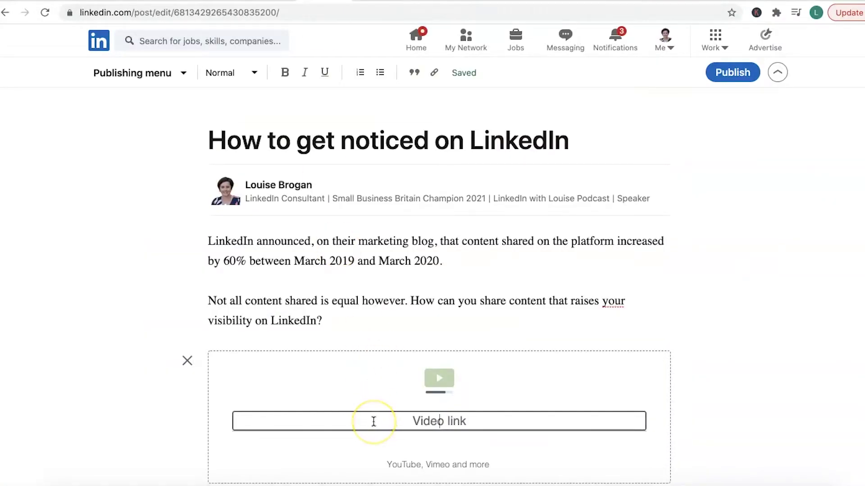
{"action": "type", "text": "https://youtu.be/j01gJ8SJHaM"}
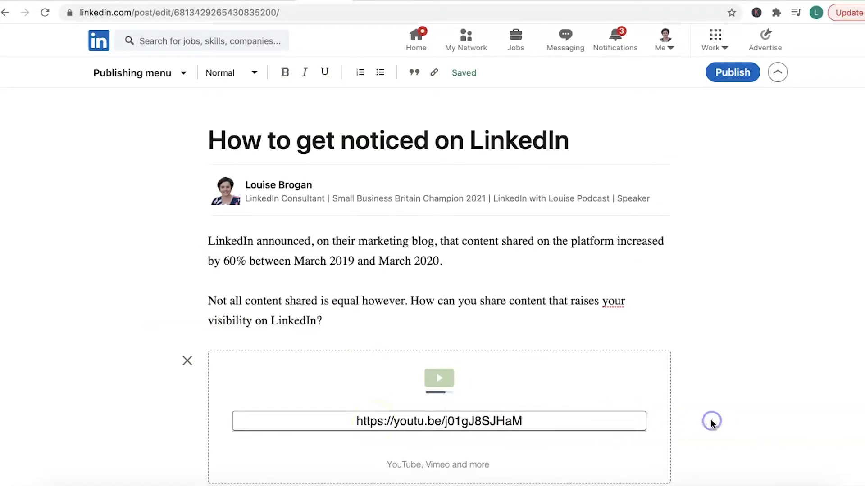
{"action": "left_click", "coordinate": [644, 423]}
{"action": "key", "text": "Return"}
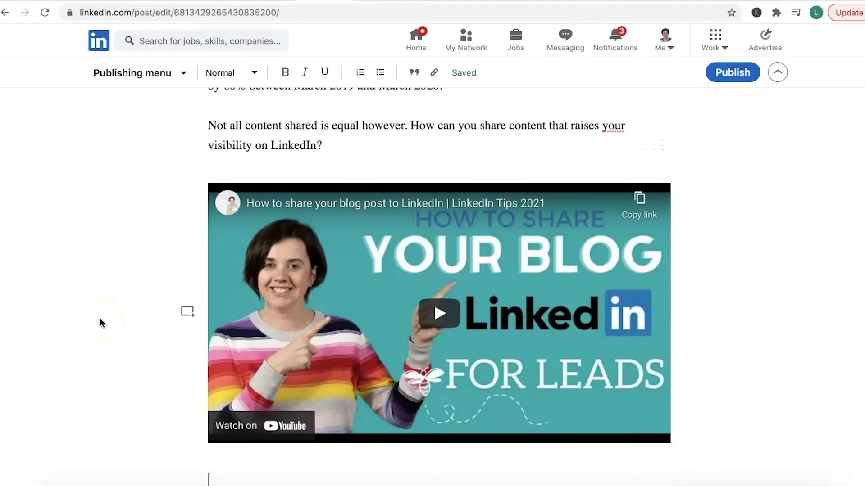
Step: Delete the blank line before 'As a platform' and close the 'Oops…' draft-saving error
{"action": "scroll", "coordinate": [144, 342], "scroll_direction": "down", "scroll_amount": 3}
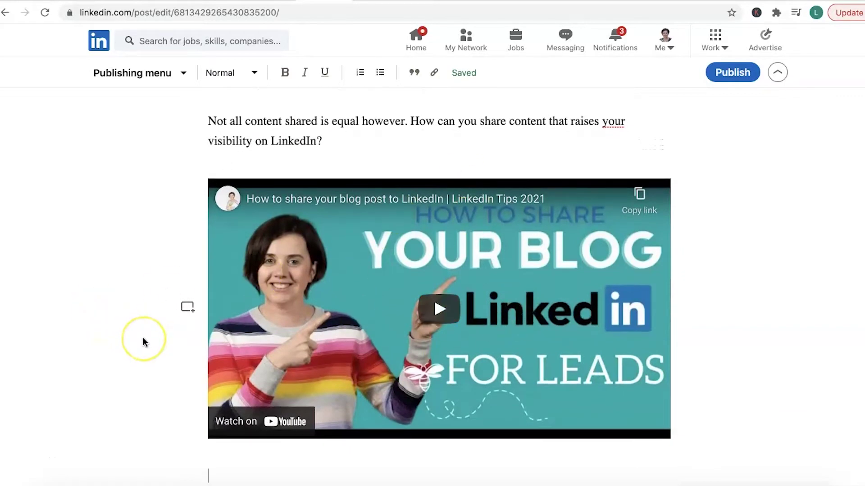
{"action": "scroll", "coordinate": [144, 342], "scroll_direction": "down", "scroll_amount": 2}
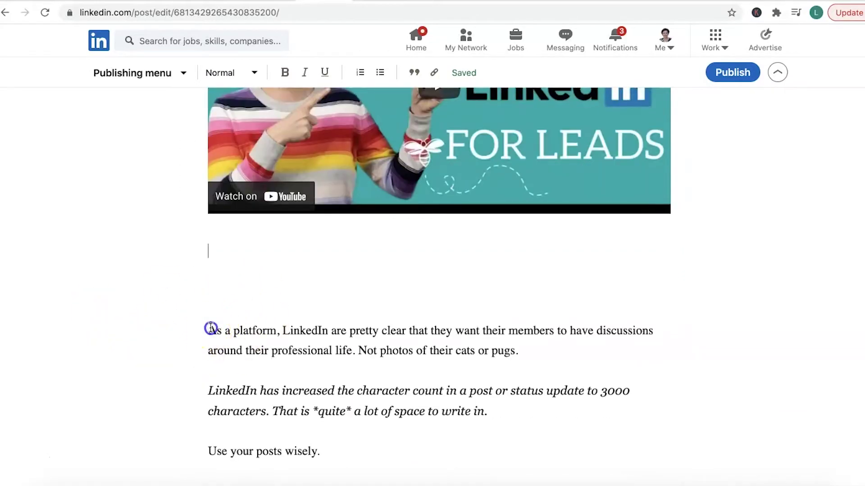
{"action": "left_click", "coordinate": [211, 329]}
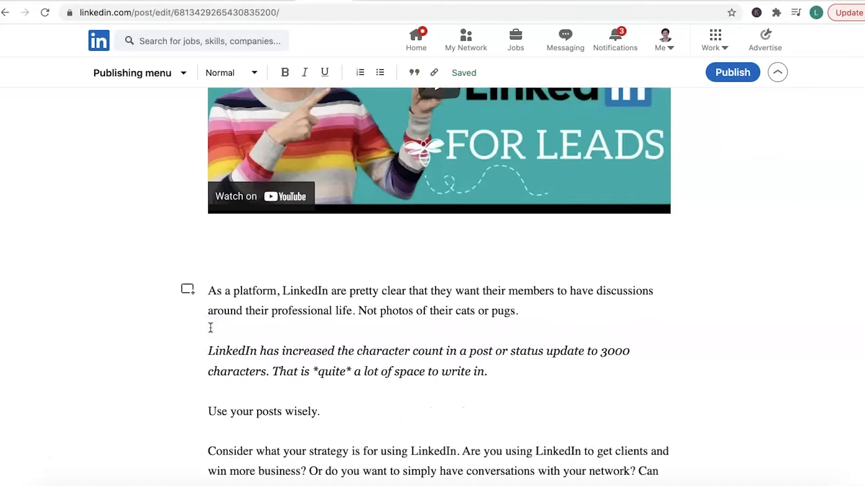
{"action": "key", "text": "BackSpace"}
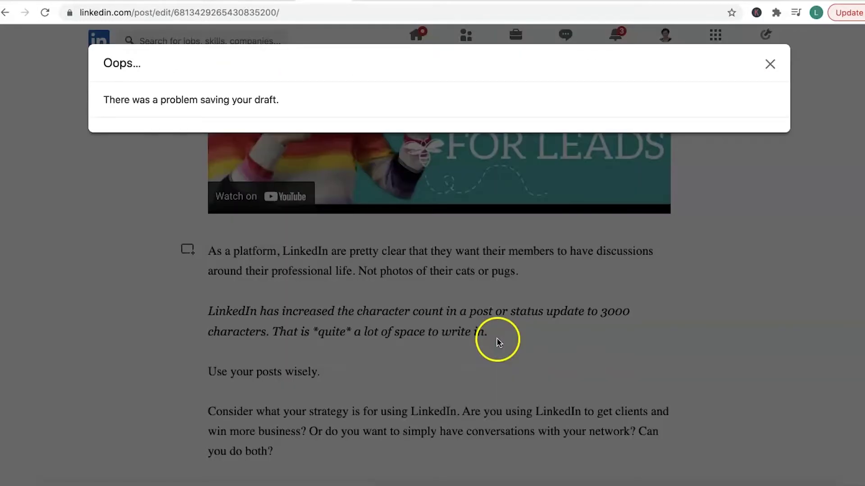
{"action": "left_click", "coordinate": [769, 64]}
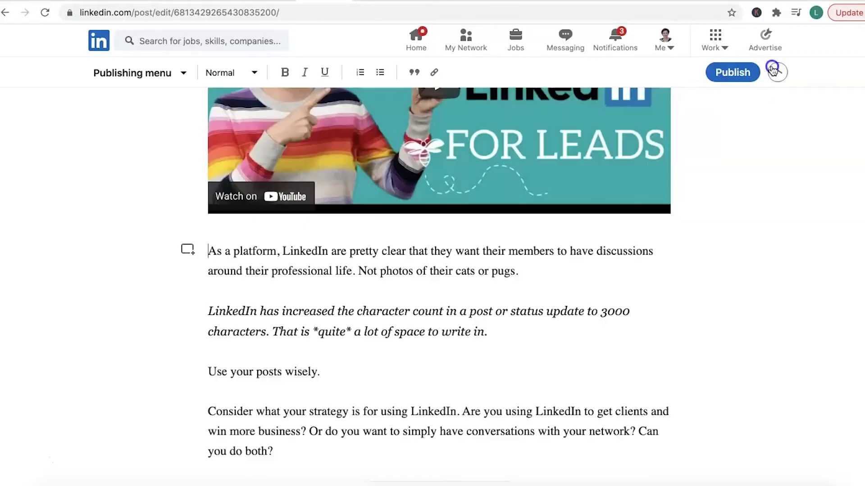
{"action": "scroll", "coordinate": [526, 324], "scroll_direction": "down", "scroll_amount": 3}
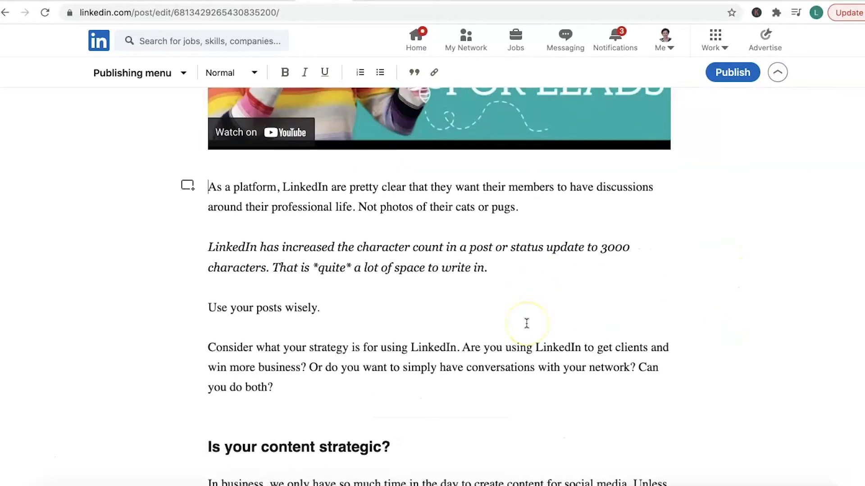
{"action": "scroll", "coordinate": [526, 323], "scroll_direction": "down", "scroll_amount": 8}
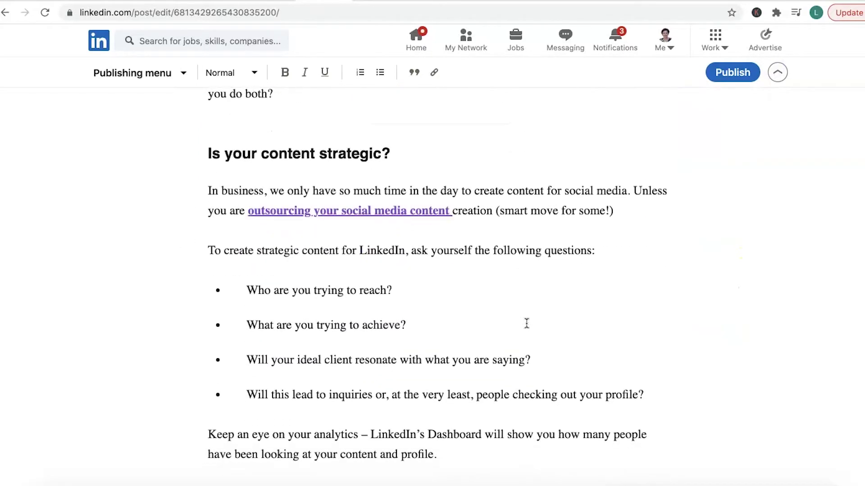
{"action": "scroll", "coordinate": [526, 323], "scroll_direction": "down", "scroll_amount": 2}
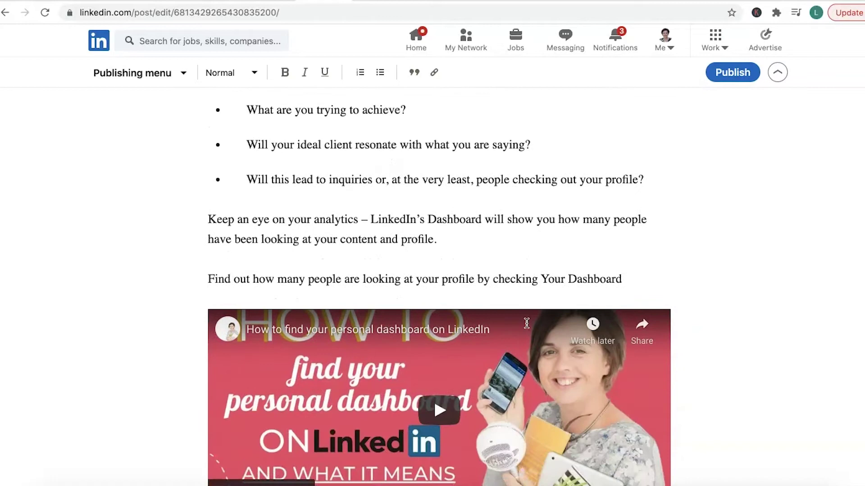
{"action": "scroll", "coordinate": [526, 323], "scroll_direction": "down", "scroll_amount": 2}
{"action": "scroll", "coordinate": [526, 324], "scroll_direction": "up", "scroll_amount": 3}
Step: Make the words 'Your Dashboard' bold
{"action": "left_click", "coordinate": [607, 321]}
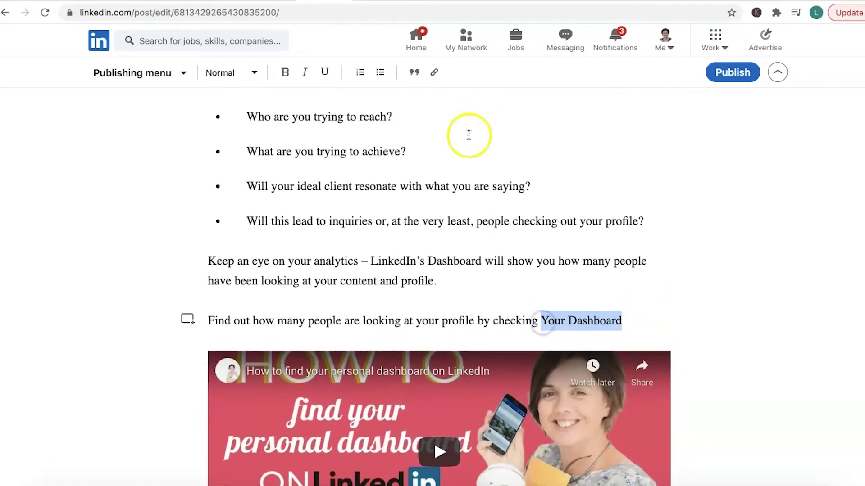
{"action": "left_click", "coordinate": [284, 73]}
{"action": "left_click", "coordinate": [334, 226]}
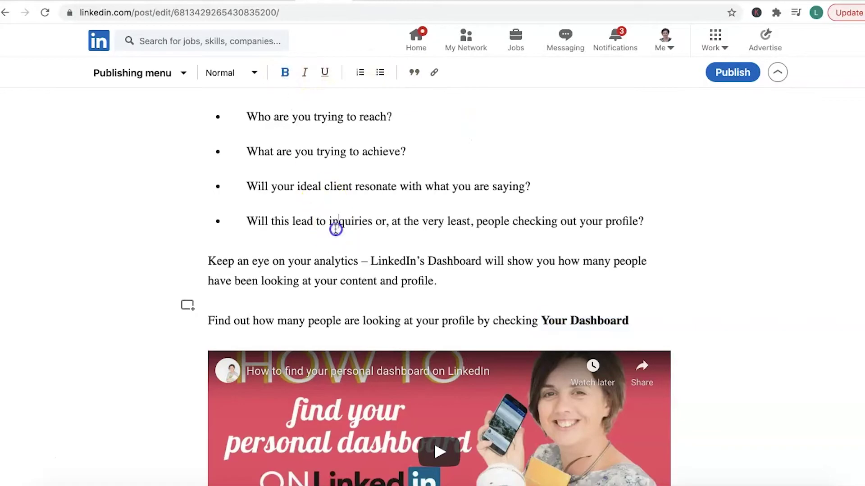
{"action": "scroll", "coordinate": [336, 229], "scroll_direction": "down", "scroll_amount": 8}
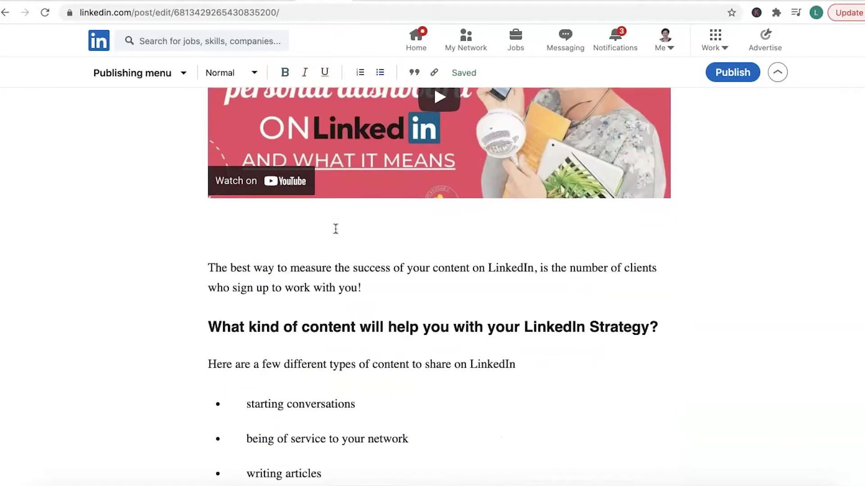
{"action": "left_click", "coordinate": [396, 325]}
Step: Italicise the words 'status update’'
{"action": "scroll", "coordinate": [388, 326], "scroll_direction": "down", "scroll_amount": 4}
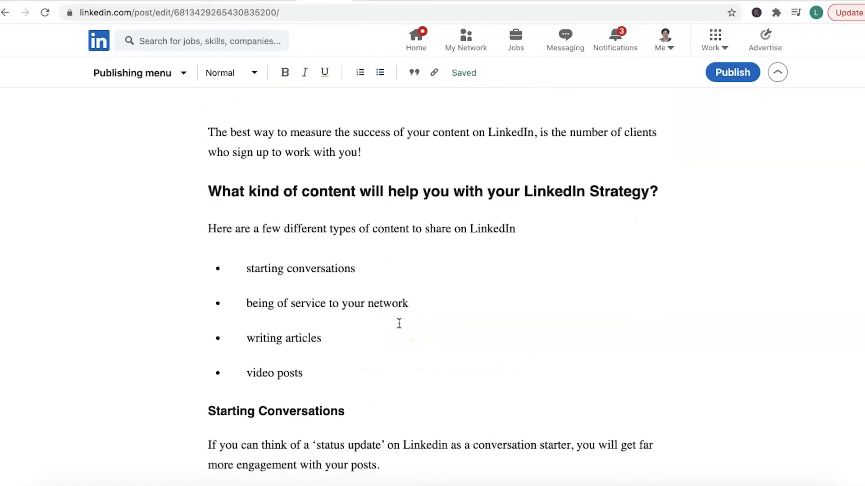
{"action": "scroll", "coordinate": [399, 323], "scroll_direction": "down", "scroll_amount": 3}
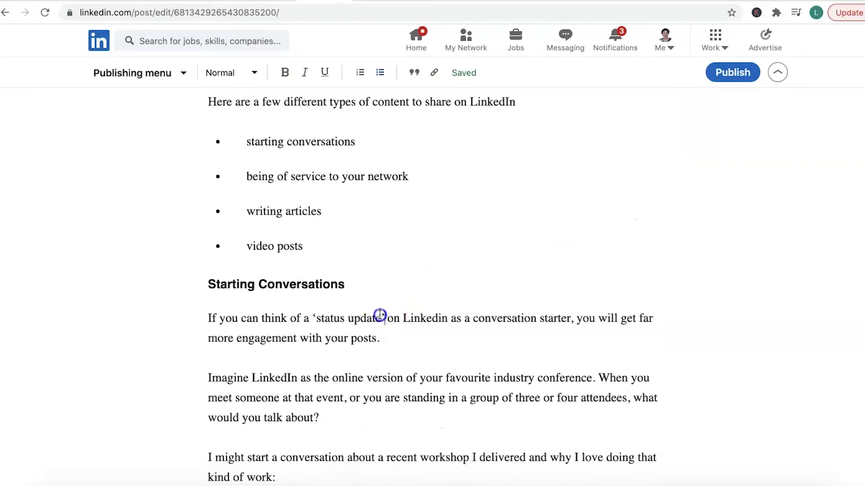
{"action": "left_click_drag", "start_coordinate": [381, 315], "coordinate": [321, 322]}
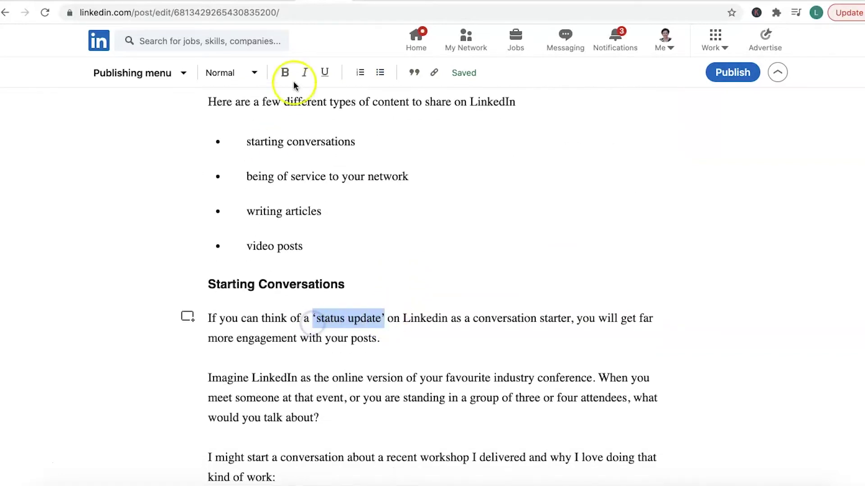
{"action": "left_click", "coordinate": [305, 72]}
{"action": "left_click", "coordinate": [158, 285]}
{"action": "left_click", "coordinate": [339, 332]}
Step: Turn 'Share content to help your audience' into a Heading 2
{"action": "scroll", "coordinate": [375, 349], "scroll_direction": "down", "scroll_amount": 10}
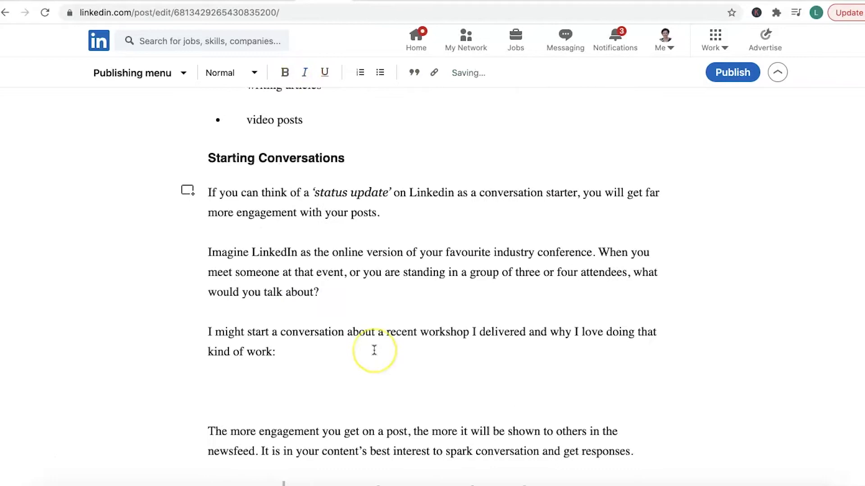
{"action": "scroll", "coordinate": [375, 349], "scroll_direction": "down", "scroll_amount": 2}
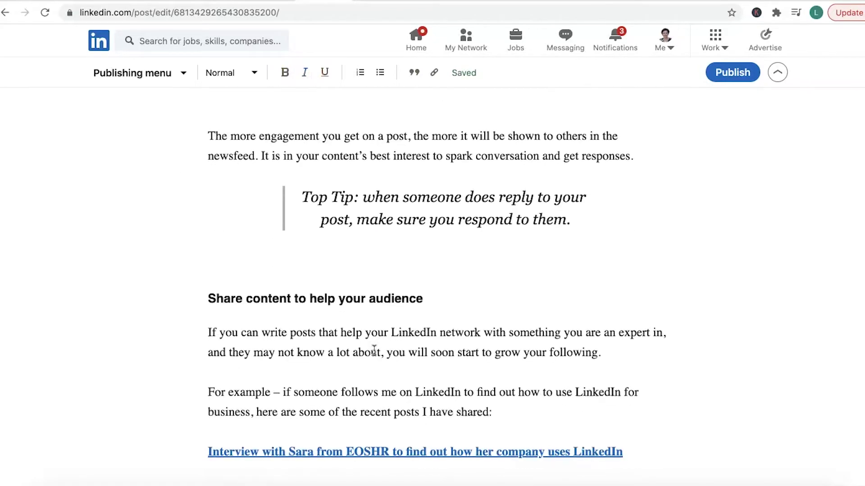
{"action": "left_click_drag", "start_coordinate": [427, 298], "coordinate": [211, 296]}
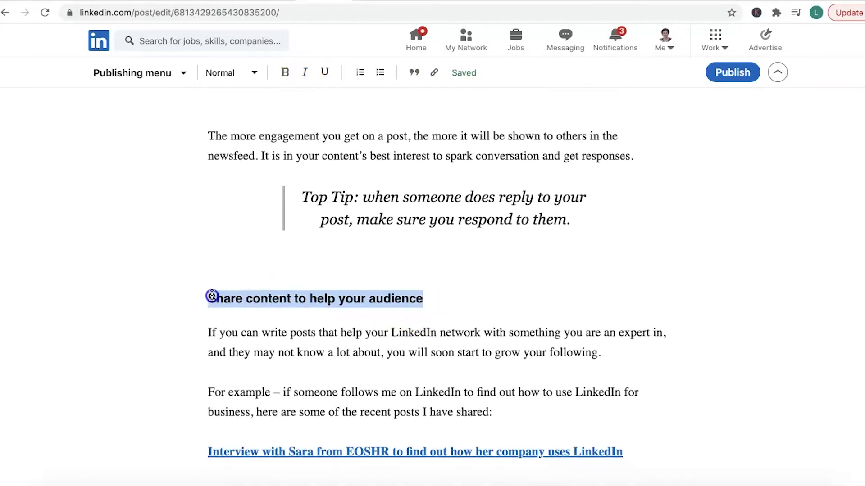
{"action": "left_click", "coordinate": [225, 73]}
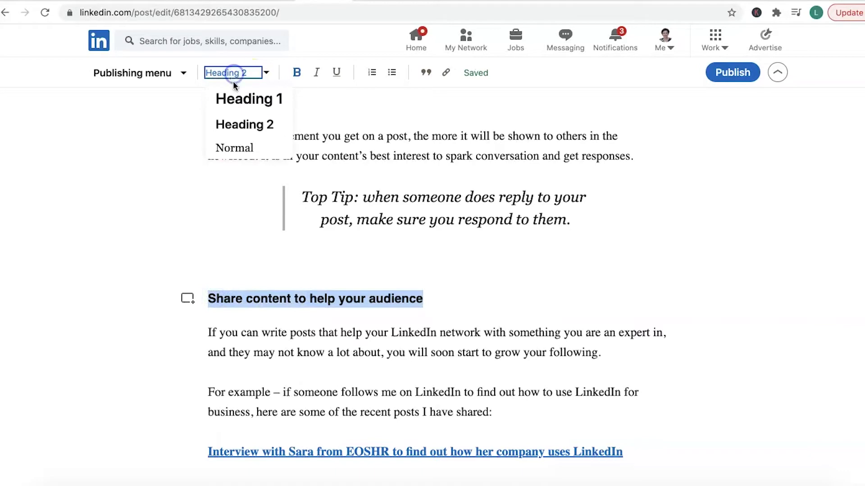
{"action": "left_click", "coordinate": [232, 126]}
{"action": "left_click", "coordinate": [169, 210]}
{"action": "scroll", "coordinate": [144, 424], "scroll_direction": "down", "scroll_amount": 4}
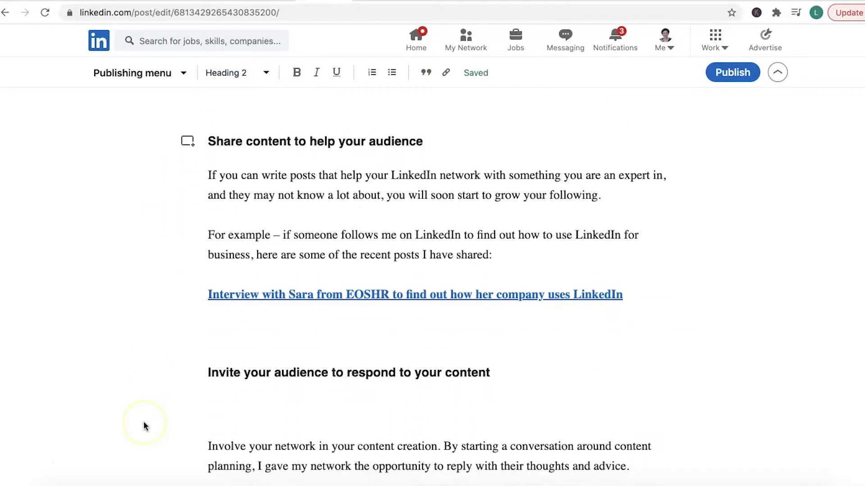
Step: Start a new empty paragraph after the closing line ending 'clients and sales in your business.'
{"action": "scroll", "coordinate": [145, 424], "scroll_direction": "down", "scroll_amount": 2}
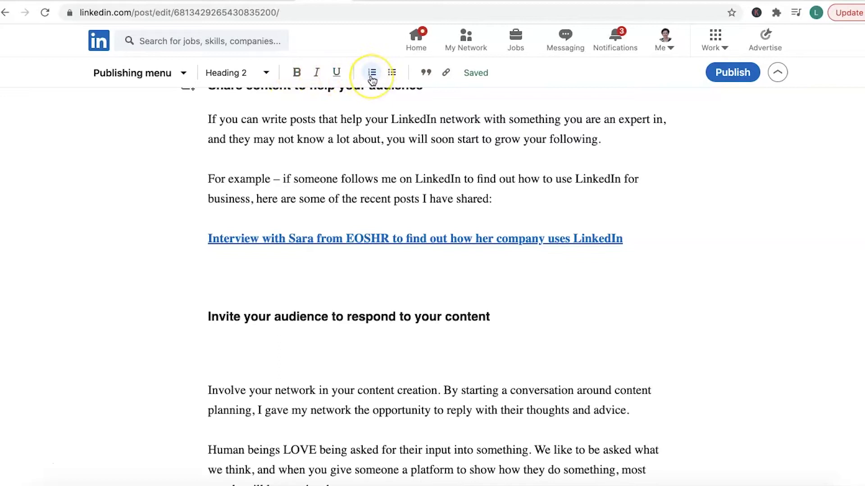
{"action": "left_click", "coordinate": [393, 76]}
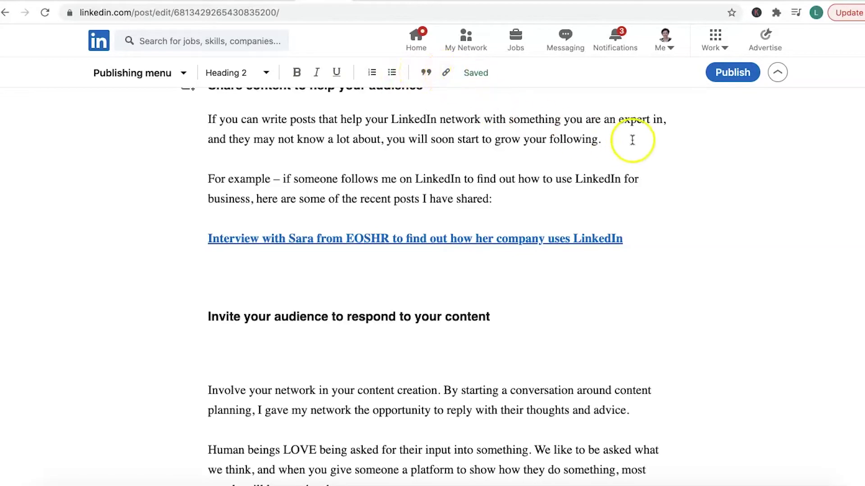
{"action": "scroll", "coordinate": [585, 299], "scroll_direction": "down", "scroll_amount": 15}
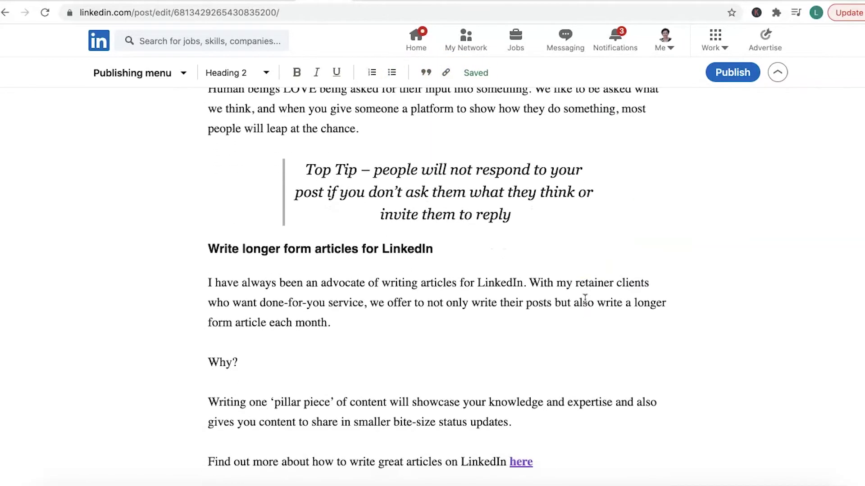
{"action": "scroll", "coordinate": [585, 299], "scroll_direction": "down", "scroll_amount": 3}
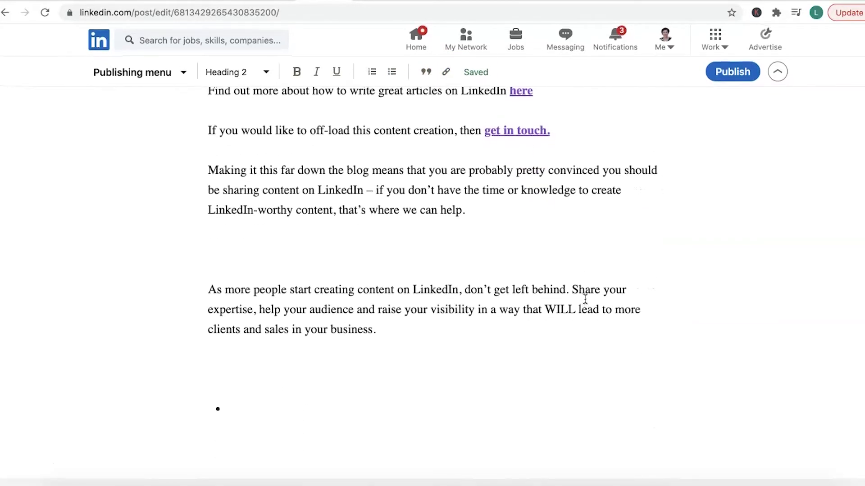
{"action": "left_click", "coordinate": [455, 339]}
{"action": "key", "text": "Return"}
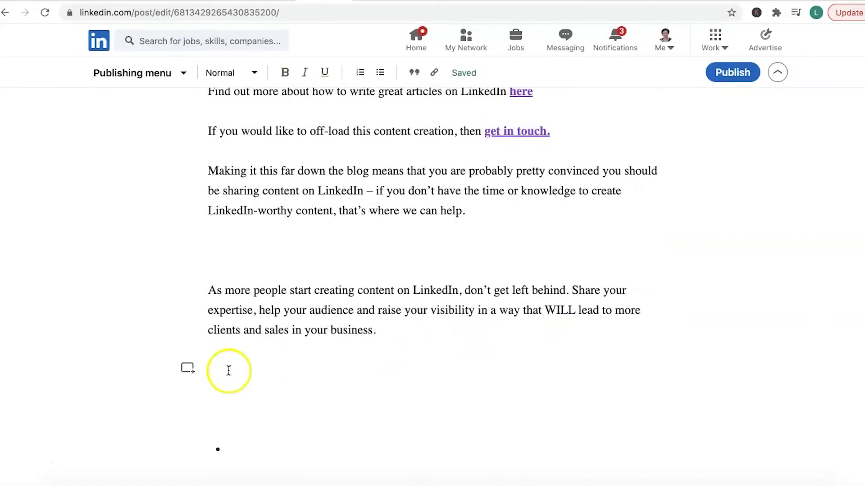
Step: Insert a code snippet block below the article's closing paragraph
{"action": "left_click", "coordinate": [186, 371]}
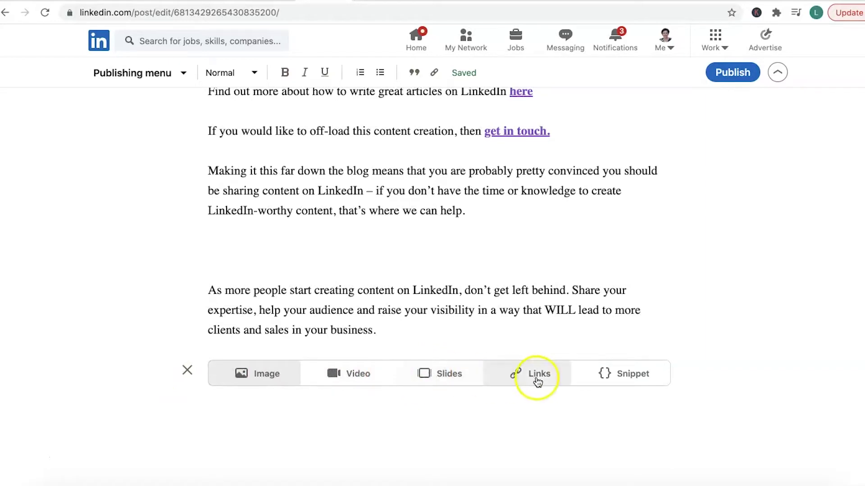
{"action": "left_click", "coordinate": [644, 379]}
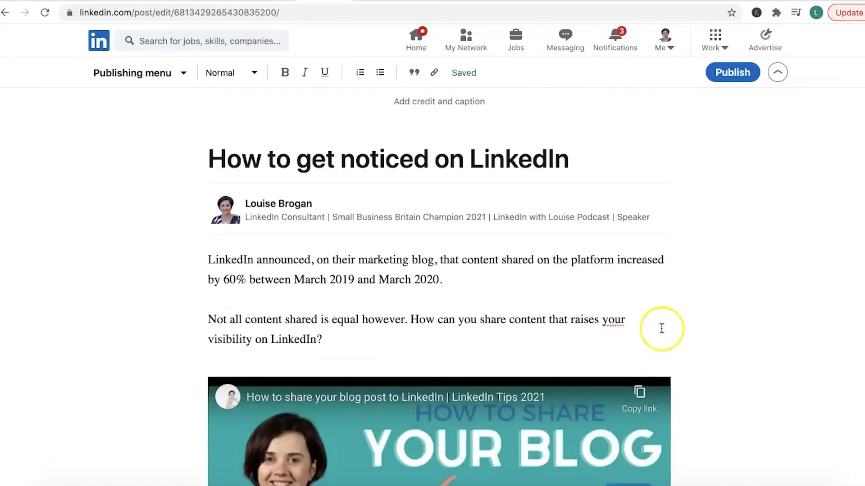
{"action": "scroll", "coordinate": [661, 328], "scroll_direction": "down", "scroll_amount": 15}
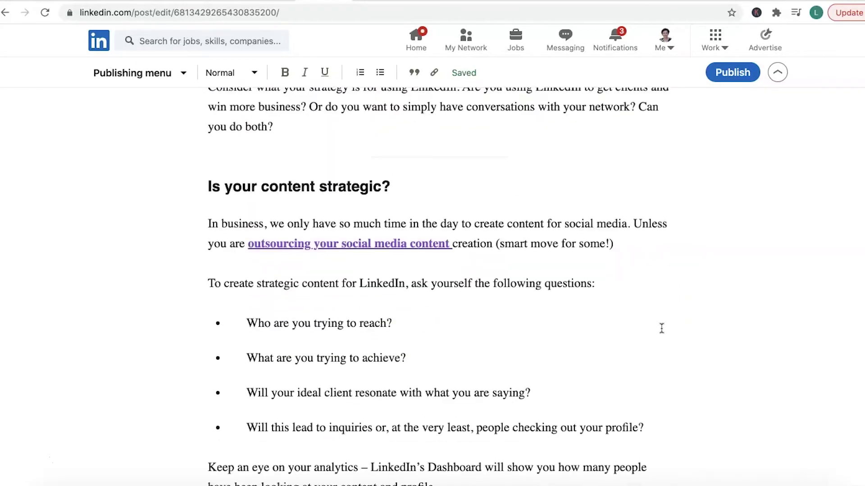
{"action": "scroll", "coordinate": [661, 328], "scroll_direction": "up", "scroll_amount": 2}
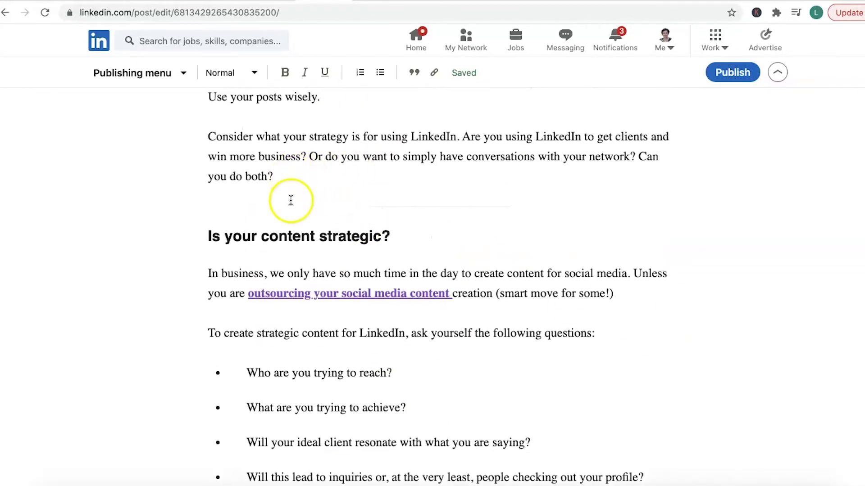
{"action": "scroll", "coordinate": [367, 211], "scroll_direction": "down", "scroll_amount": 20}
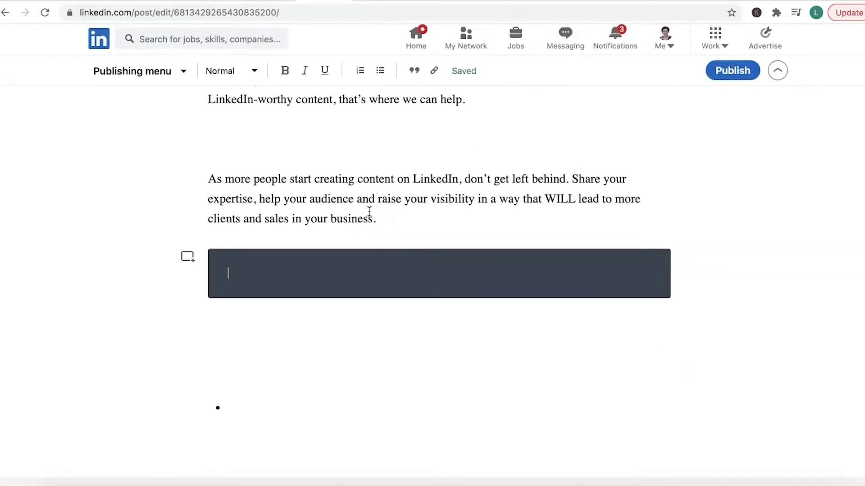
{"action": "scroll", "coordinate": [369, 210], "scroll_direction": "up", "scroll_amount": 1}
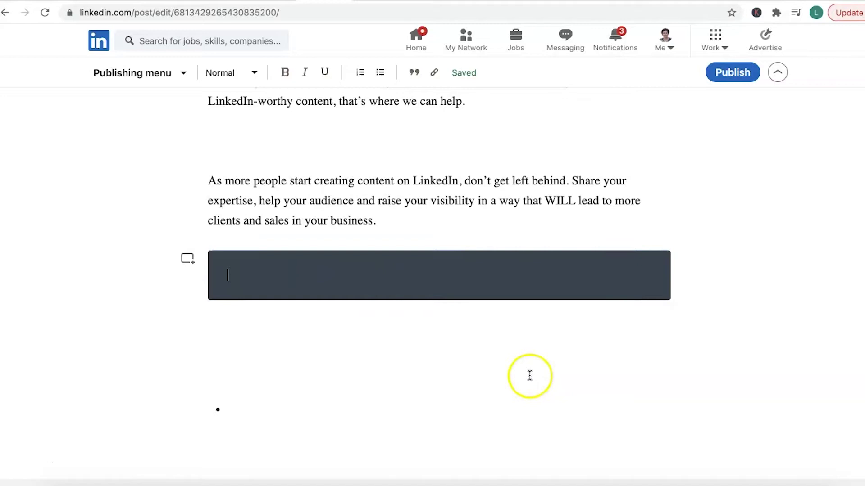
Step: Delete the empty dark block and blank line after the closing paragraph
{"action": "left_click", "coordinate": [424, 222]}
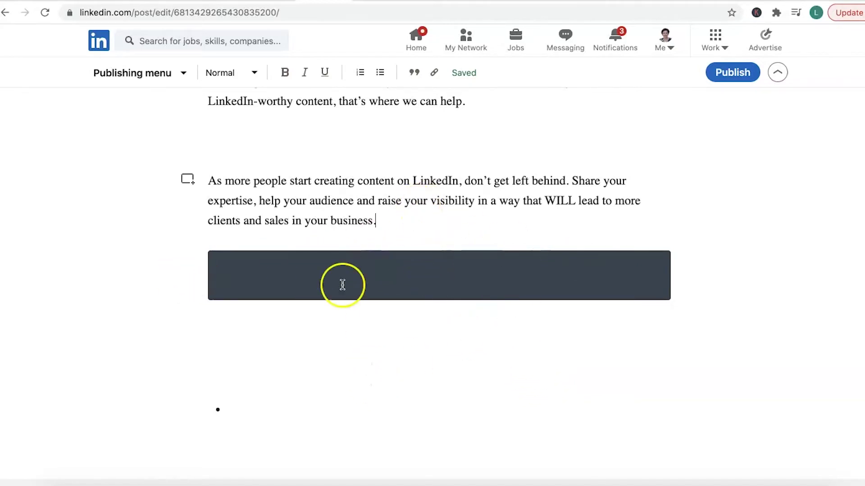
{"action": "left_click", "coordinate": [685, 284]}
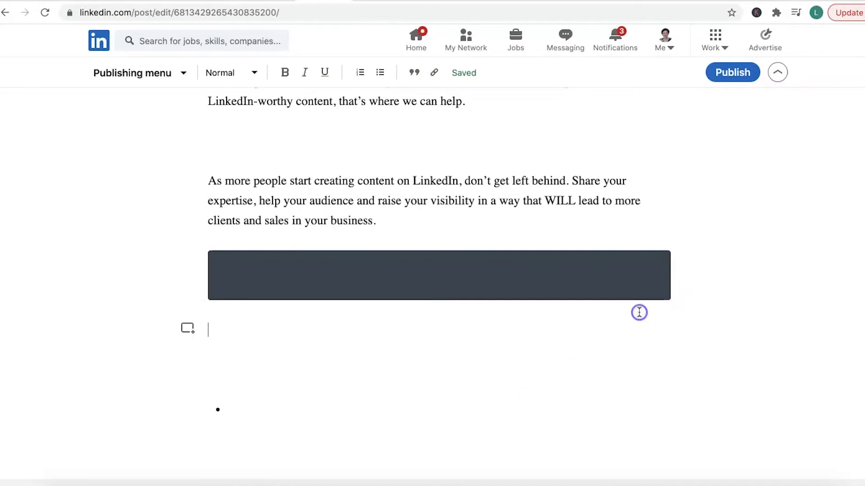
{"action": "key", "text": "BackSpace"}
{"action": "key", "text": "BackSpace"}
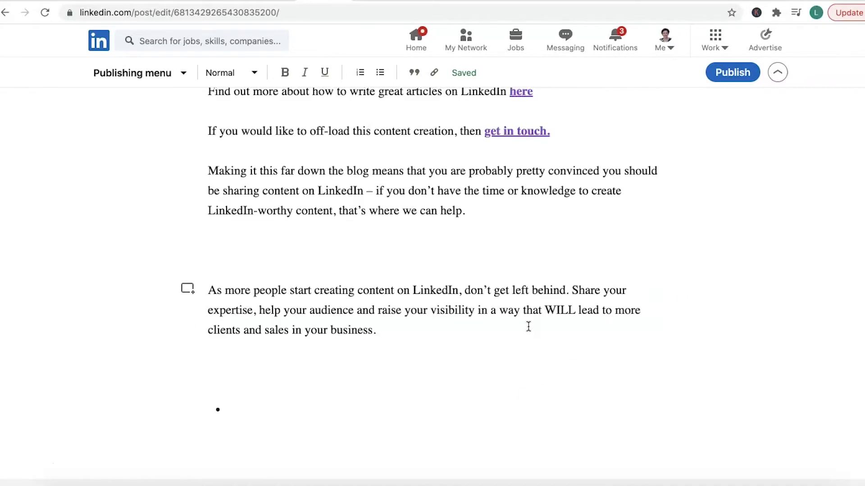
Step: Remove the blank line before 'As more people…' and add the 'Let me know how you…' closing question
{"action": "left_click", "coordinate": [212, 266]}
{"action": "key", "text": "BackSpace"}
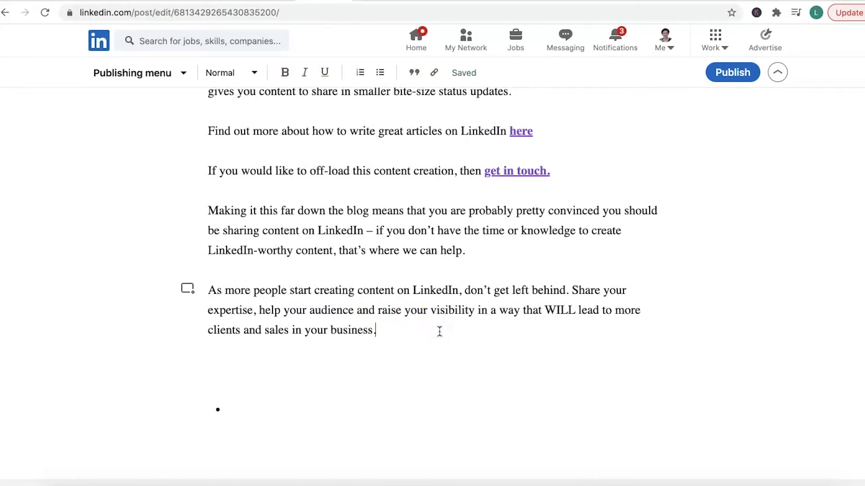
{"action": "key", "text": "Return"}
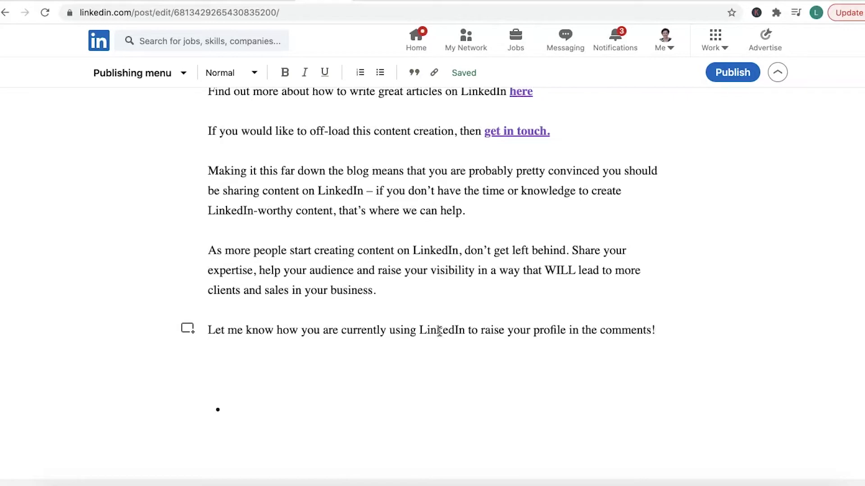
{"action": "scroll", "coordinate": [455, 253], "scroll_direction": "up", "scroll_amount": 2}
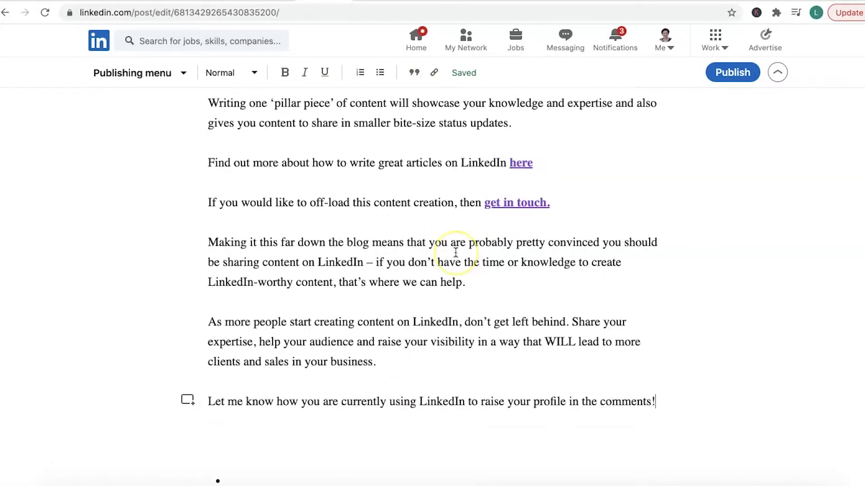
{"action": "scroll", "coordinate": [456, 252], "scroll_direction": "up", "scroll_amount": 4}
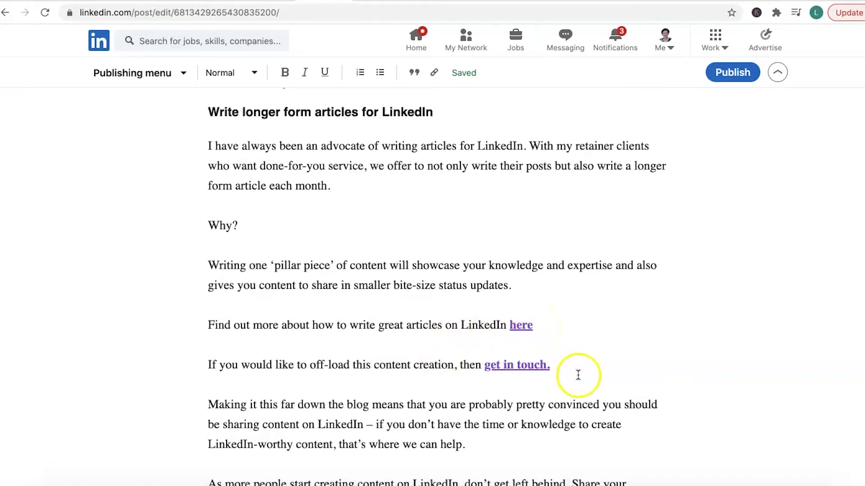
Step: Check the 'get in touch.' link and Publishing menu, then collapse the navigation bar above the editor
{"action": "left_click_drag", "start_coordinate": [552, 366], "coordinate": [477, 366]}
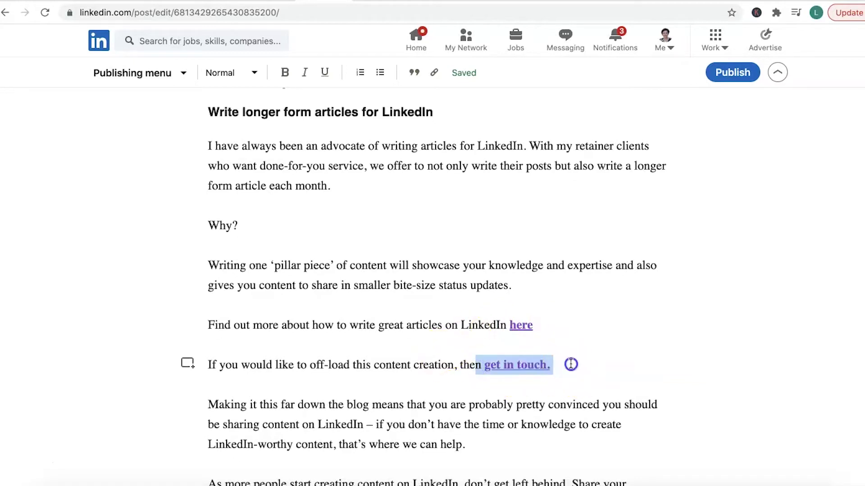
{"action": "left_click", "coordinate": [570, 364]}
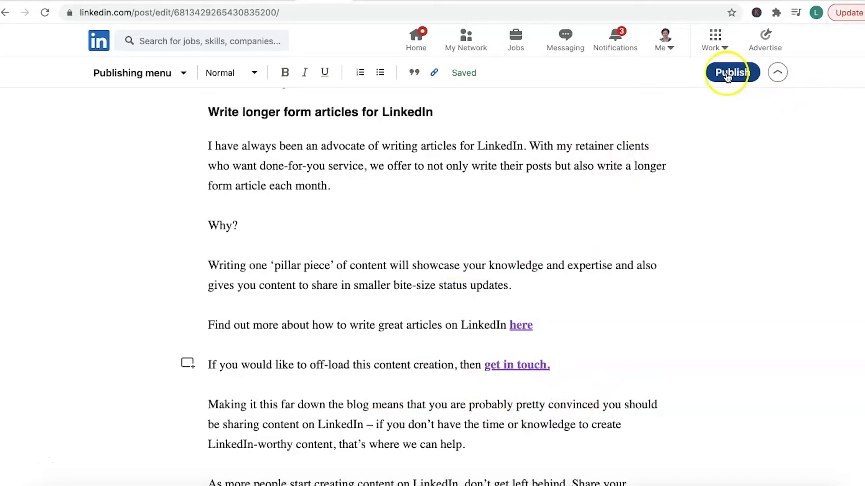
{"action": "left_click", "coordinate": [184, 74]}
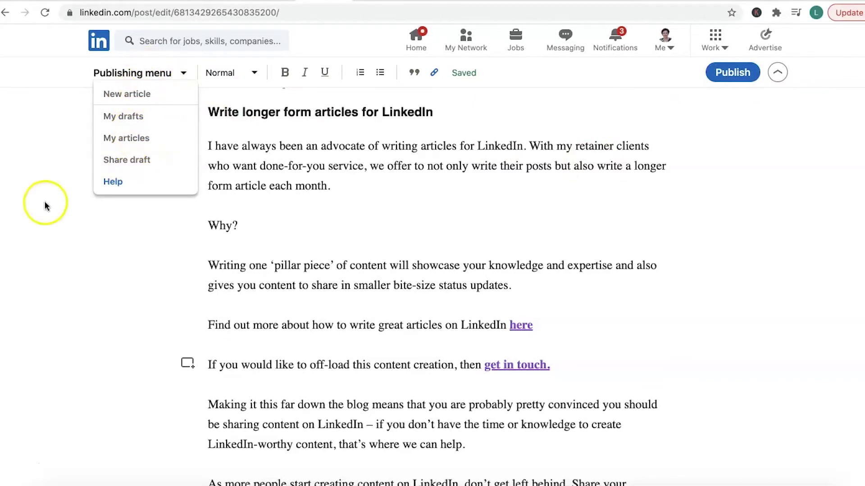
{"action": "left_click", "coordinate": [37, 249]}
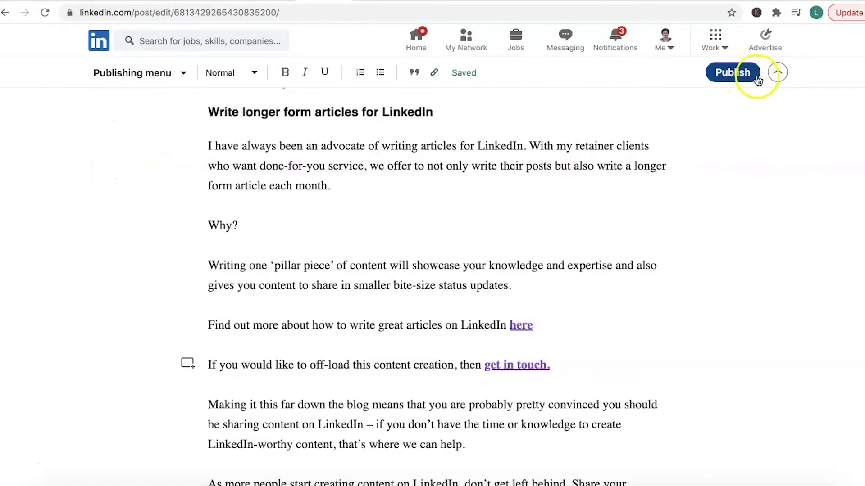
{"action": "left_click", "coordinate": [776, 73]}
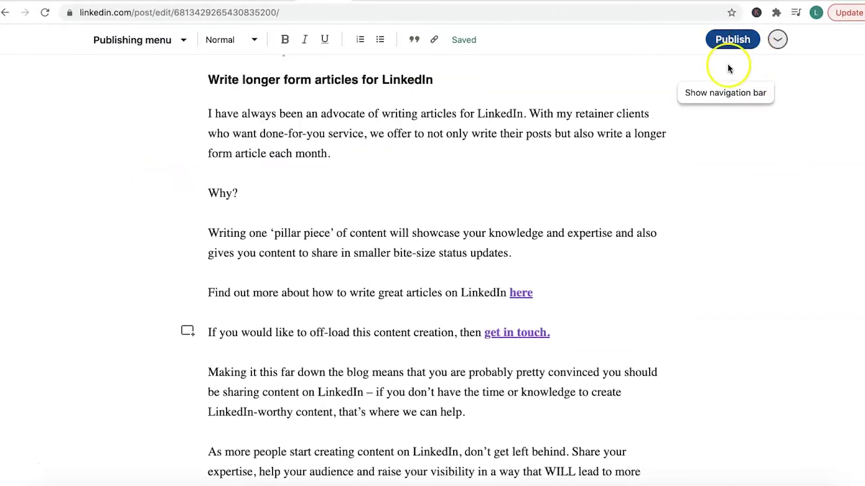
{"action": "scroll", "coordinate": [702, 113], "scroll_direction": "up", "scroll_amount": 15}
{"action": "scroll", "coordinate": [703, 110], "scroll_direction": "up", "scroll_amount": 15}
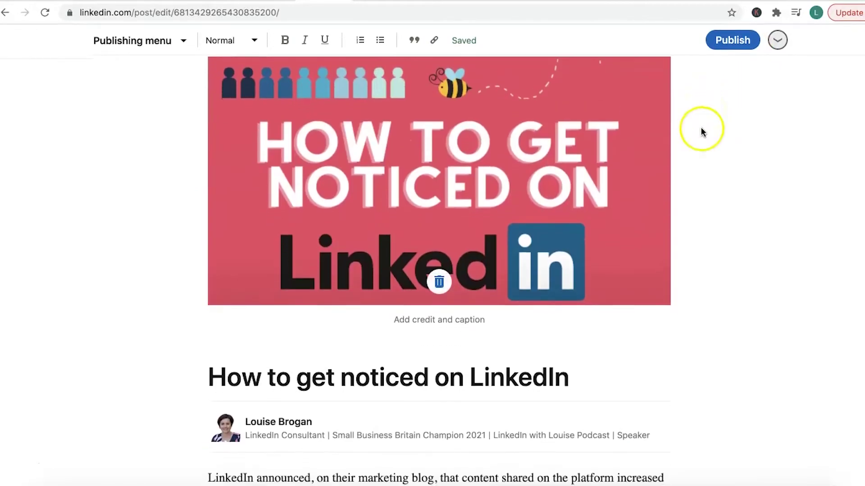
Step: Start publishing, keep the share post visible to Anyone, and focus the caption box
{"action": "left_click", "coordinate": [734, 40]}
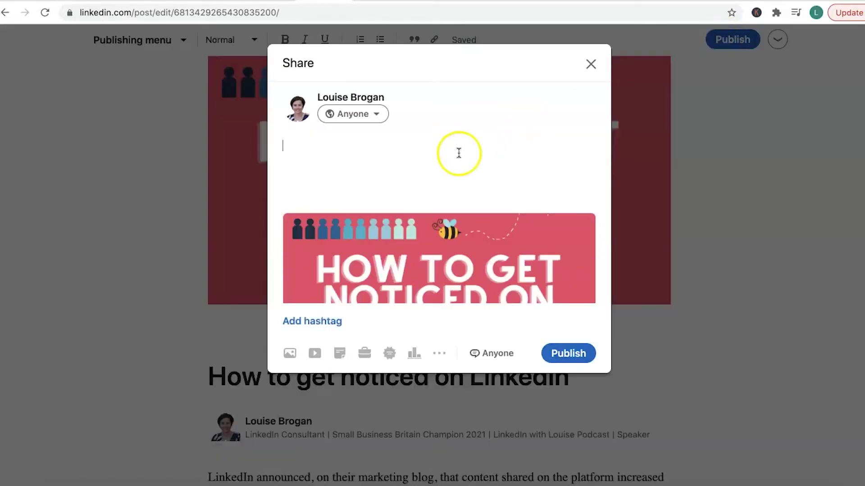
{"action": "scroll", "coordinate": [444, 290], "scroll_direction": "down", "scroll_amount": 3}
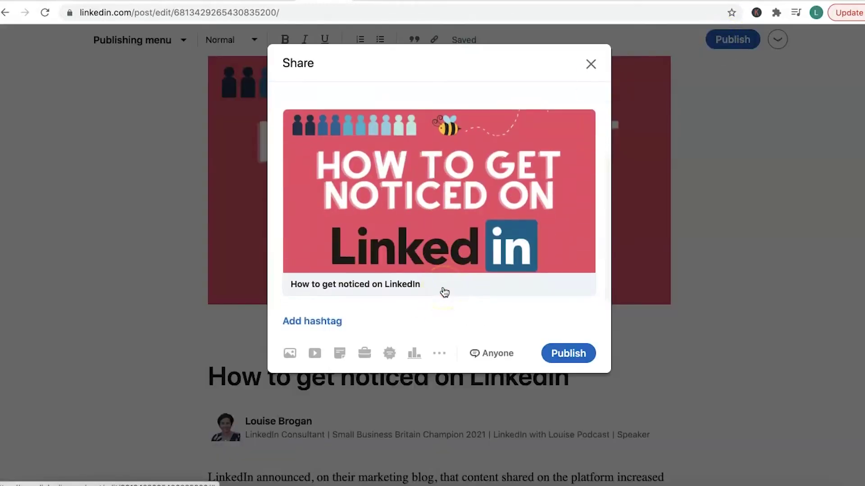
{"action": "scroll", "coordinate": [459, 218], "scroll_direction": "up", "scroll_amount": 3}
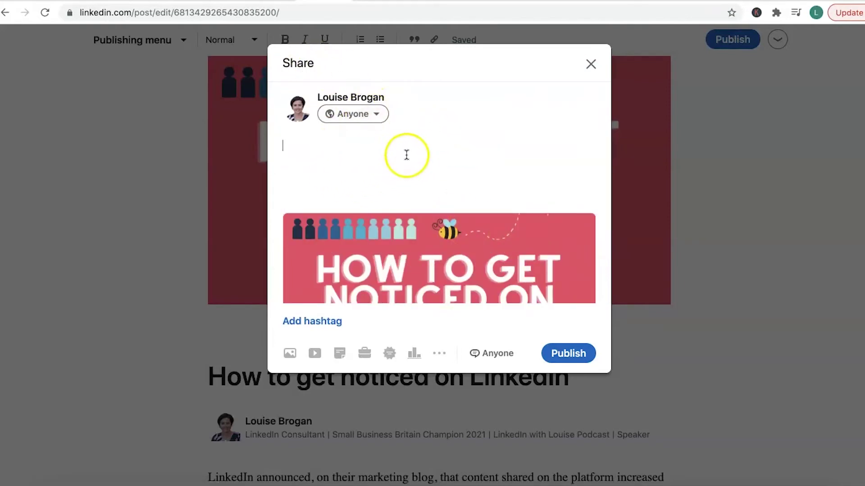
{"action": "left_click", "coordinate": [366, 115]}
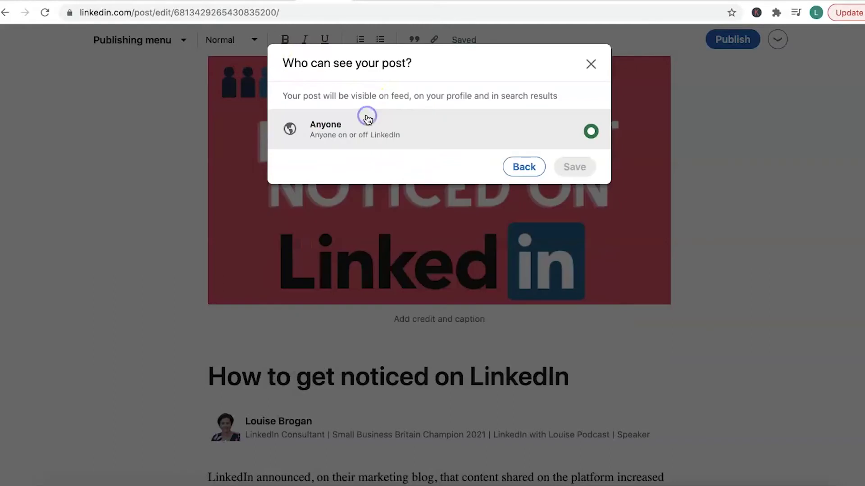
{"action": "left_click", "coordinate": [523, 166]}
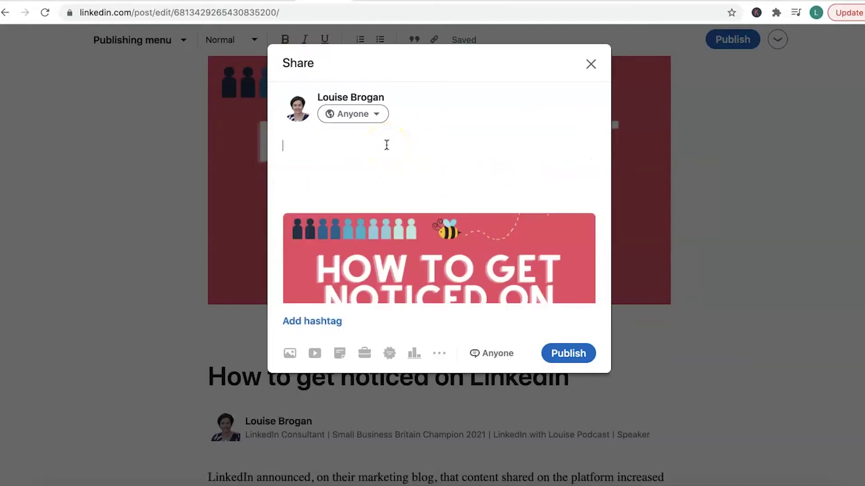
{"action": "left_click", "coordinate": [400, 145]}
Step: Type the caption 'Creating today's LinkedIn tutorial video for my YouTube channel…' with a down-arrow emoji
{"action": "type", "text": "Creating tdeas"}
{"action": "key", "text": "BackSpace"}
{"action": "key", "text": "BackSpace"}
{"action": "key", "text": "BackSpace"}
{"action": "type", "text": "oday's LinkedIn tutorial vid"}
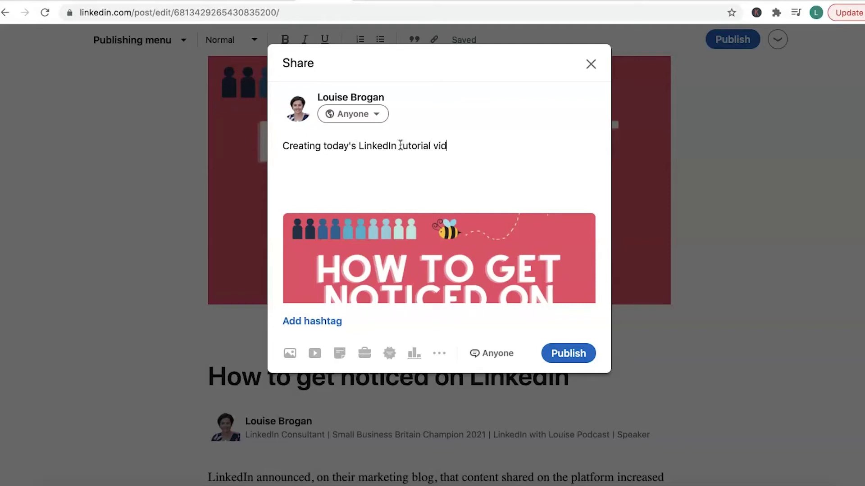
{"action": "type", "text": "eo for my You"}
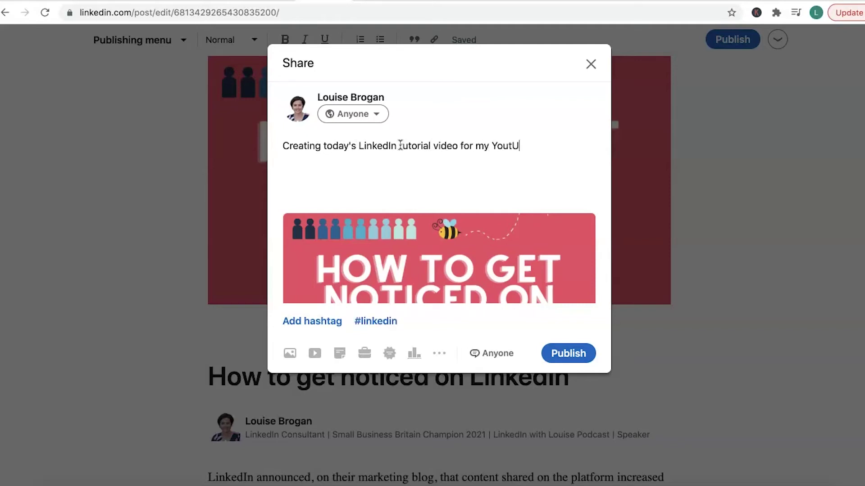
{"action": "type", "text": "Tube channe"}
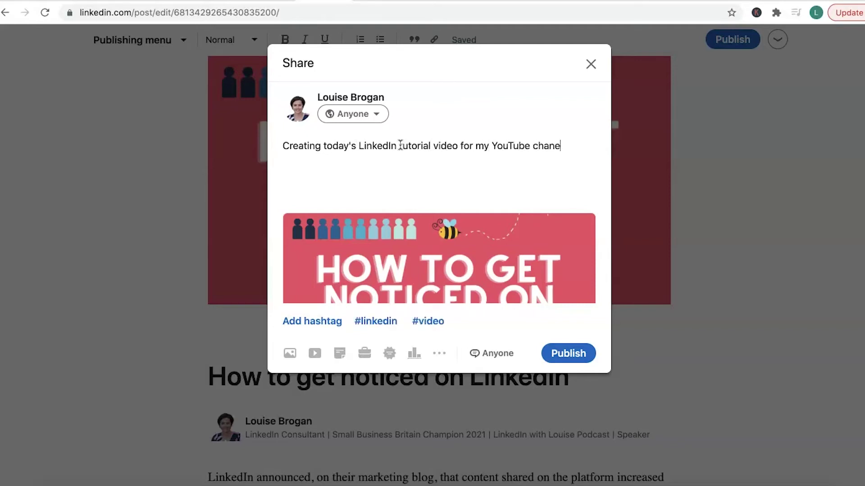
{"action": "key", "text": "BackSpace"}
{"action": "type", "text": "nel on - how to create and share"}
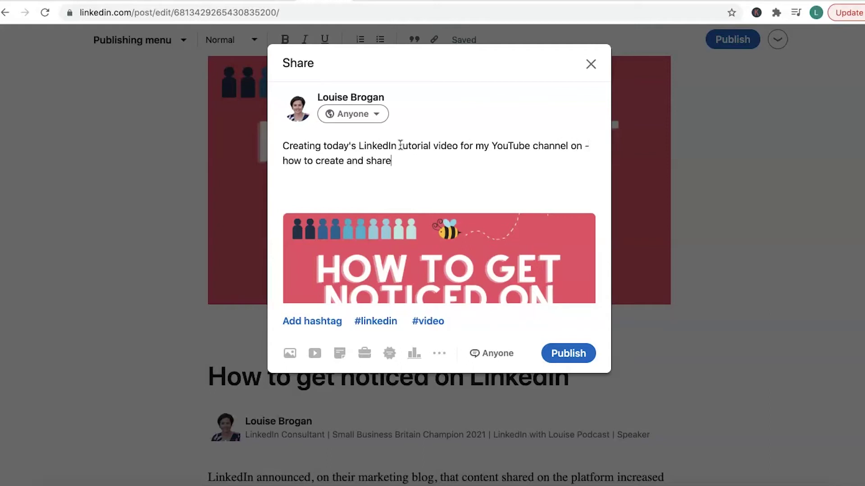
{"action": "type", "text": " articles on LinkedI"}
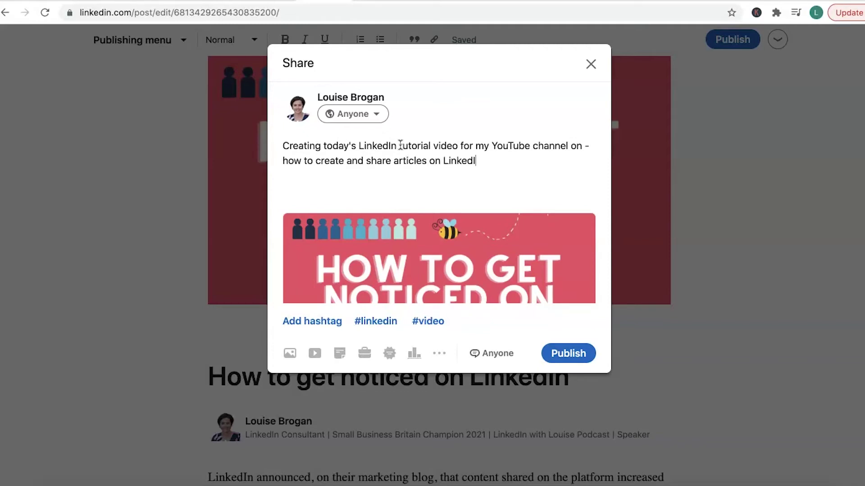
{"action": "type", "text": "n.  This is the art"}
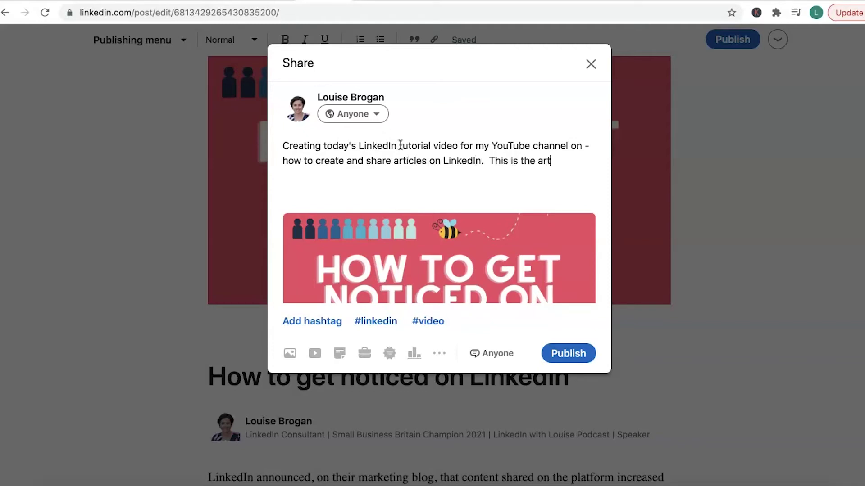
{"action": "type", "text": "icle I am using for m"}
{"action": "type", "text": "y vi"}
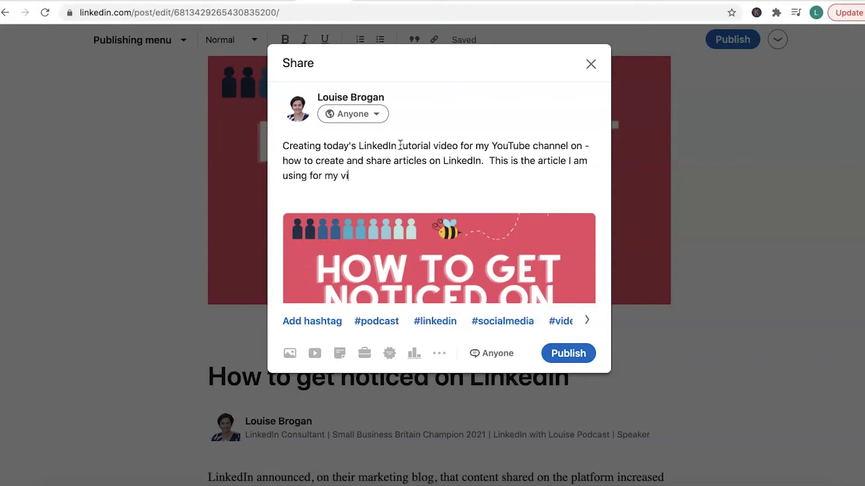
{"action": "type", "text": "deo"}
{"action": "key", "text": "ctrl+super+space"}
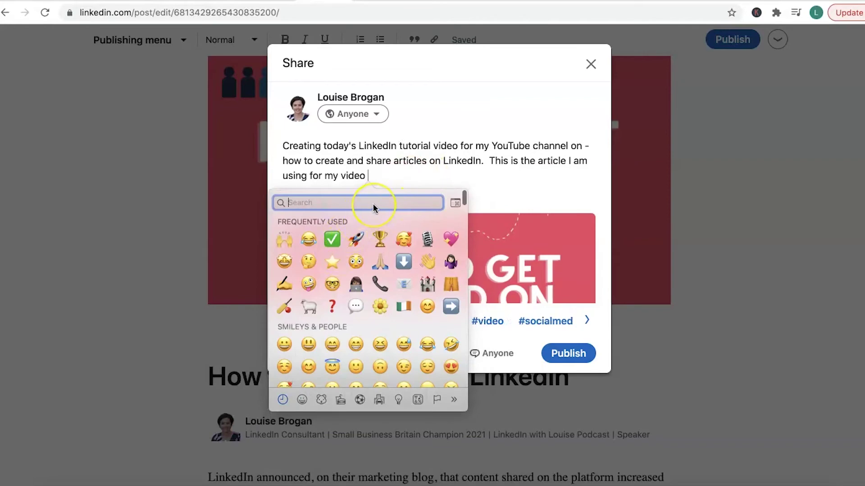
{"action": "type", "text": "arrow"}
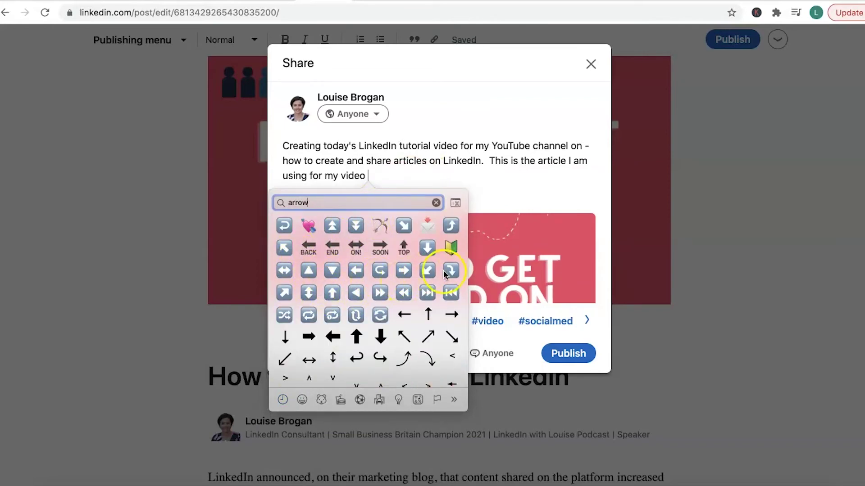
{"action": "left_click", "coordinate": [427, 247]}
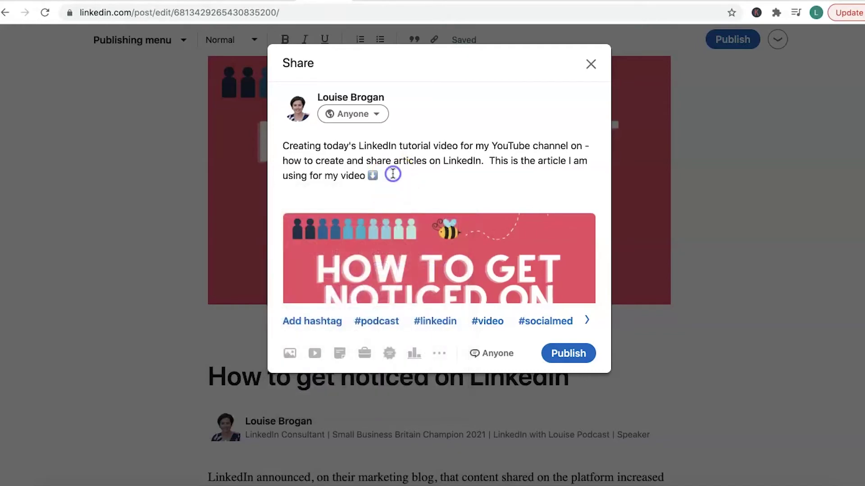
Step: Add 'Are you using articles? Are you subscribed to my channel yet? Here's the link:' and the channel URL
{"action": "key", "text": "Return"}
{"action": "key", "text": "Return"}
{"action": "type", "text": "Are you using"}
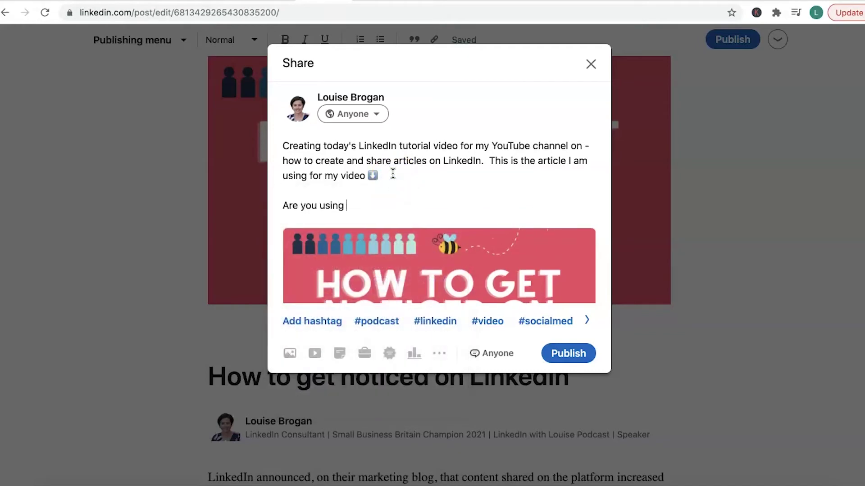
{"action": "type", "text": " articles?"}
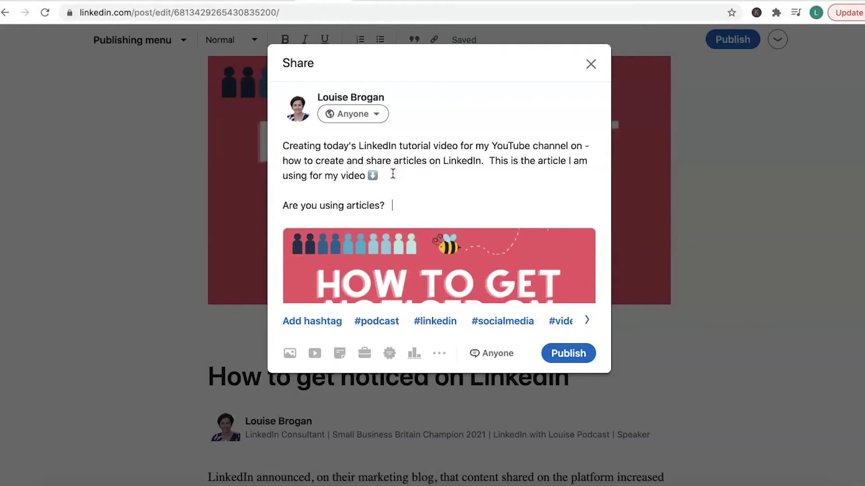
{"action": "type", "text": "  Are you subscribed t"}
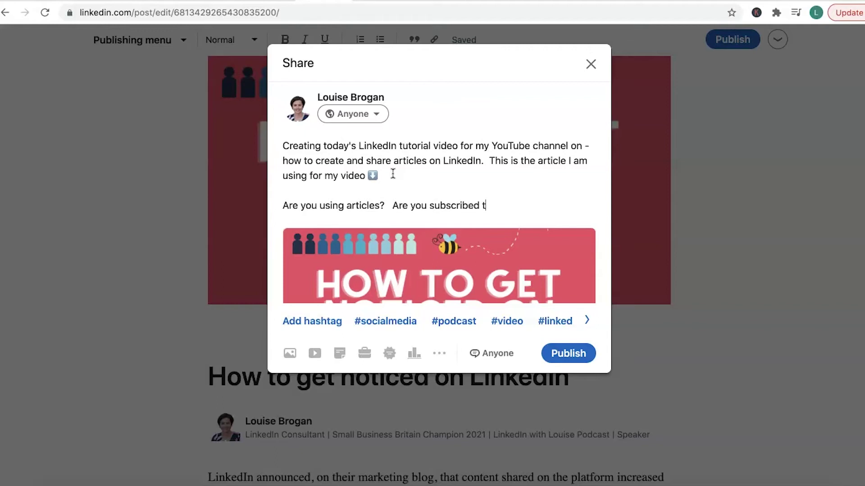
{"action": "type", "text": "o my channel yet"}
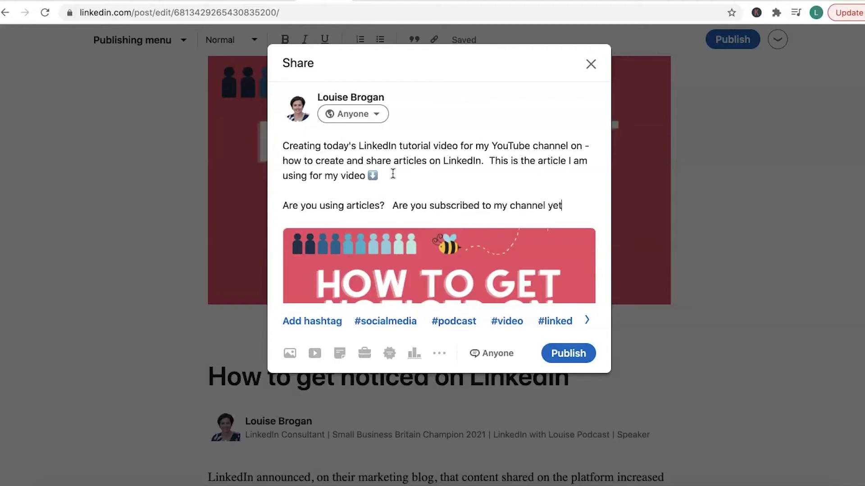
{"action": "type", "text": "?  Here's the link"}
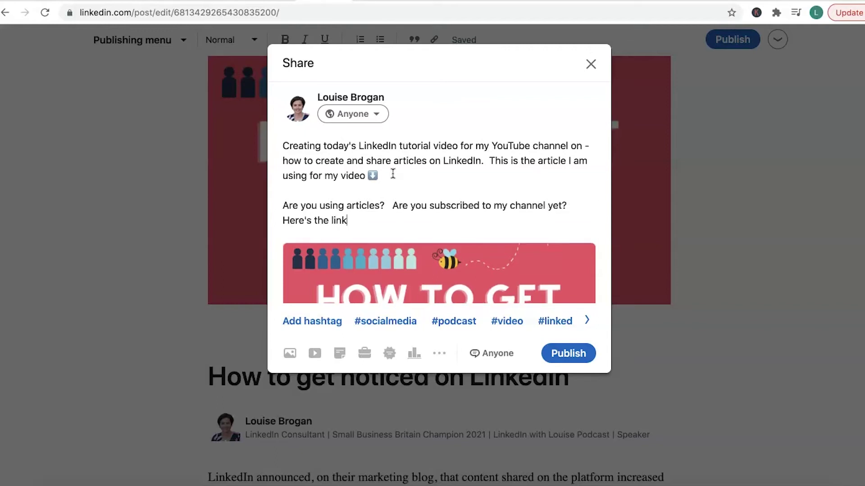
{"action": "type", "text": ":"}
{"action": "key", "text": "Return"}
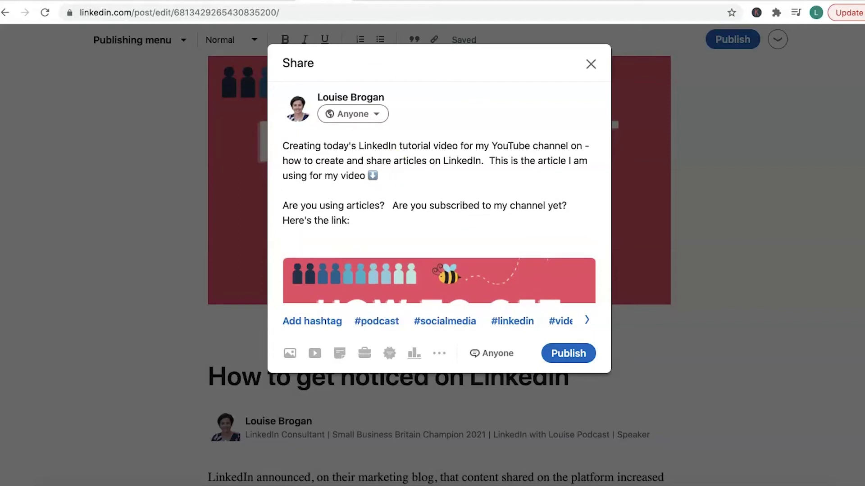
{"action": "type", "text": "www.youtube.com/"}
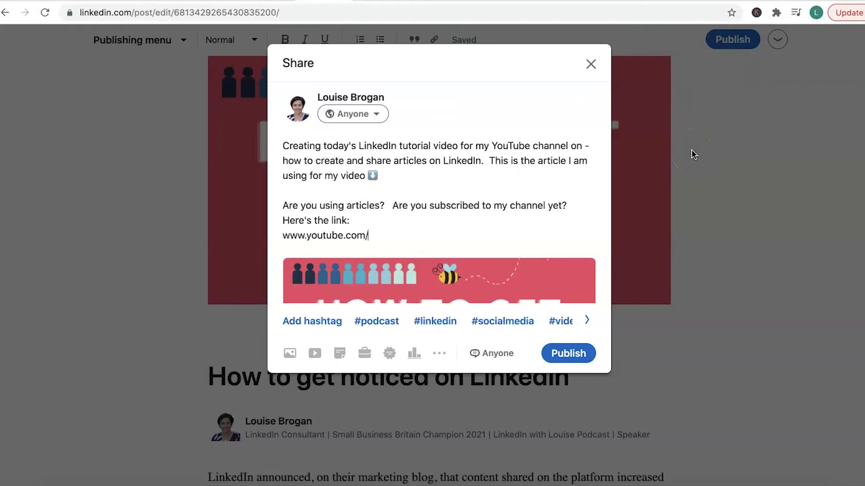
{"action": "type", "text": "c/LinkedInwit"}
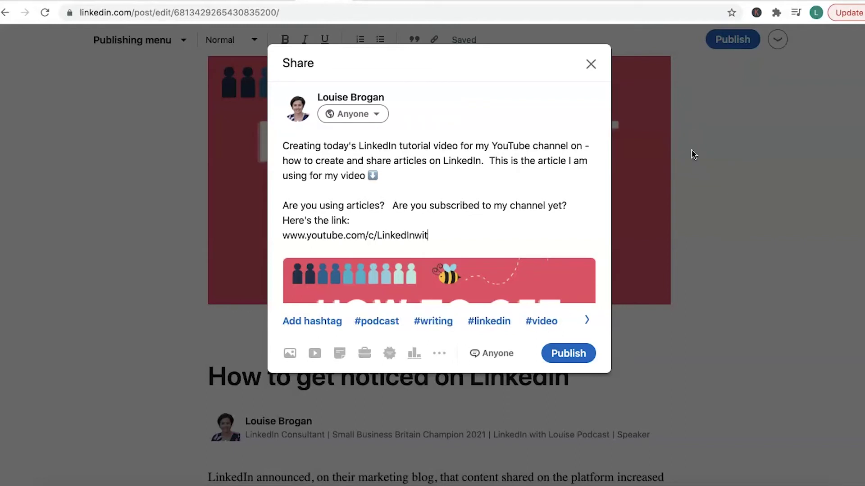
{"action": "type", "text": "Louiseise"}
Step: Add #LinkedInArticles, #linkedintips and #linkedinstrategy on a new line below the YouTube link
{"action": "key", "text": "Return"}
{"action": "key", "text": "Return"}
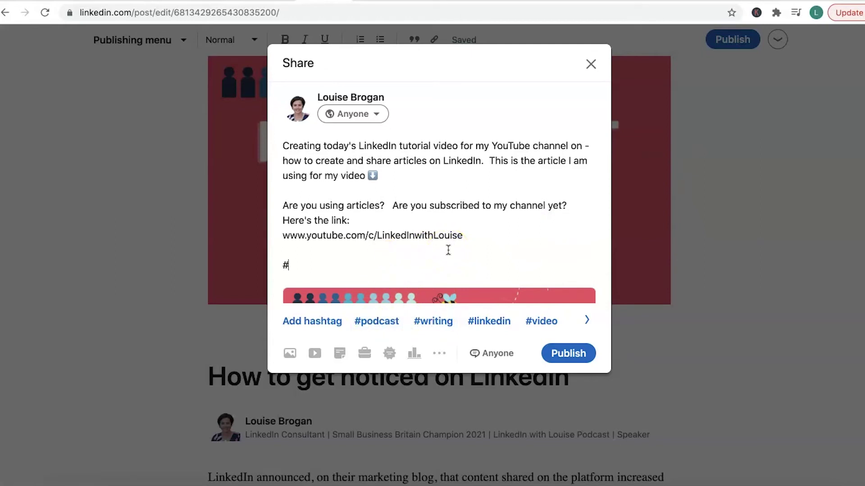
{"action": "type", "text": "#LinkedIN"}
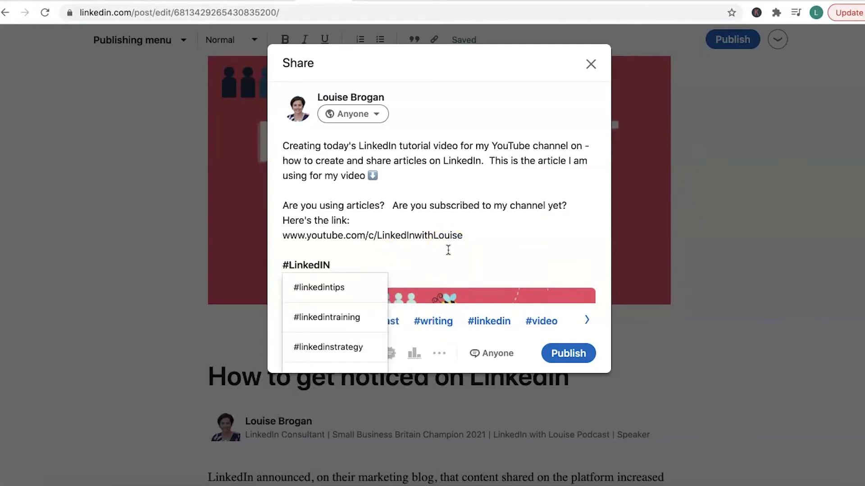
{"action": "type", "text": "nArticles "}
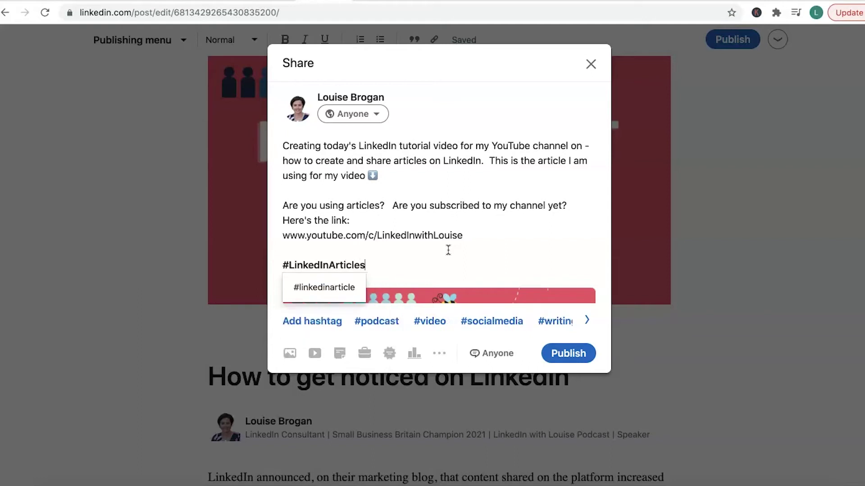
{"action": "type", "text": "#LinkedINt"}
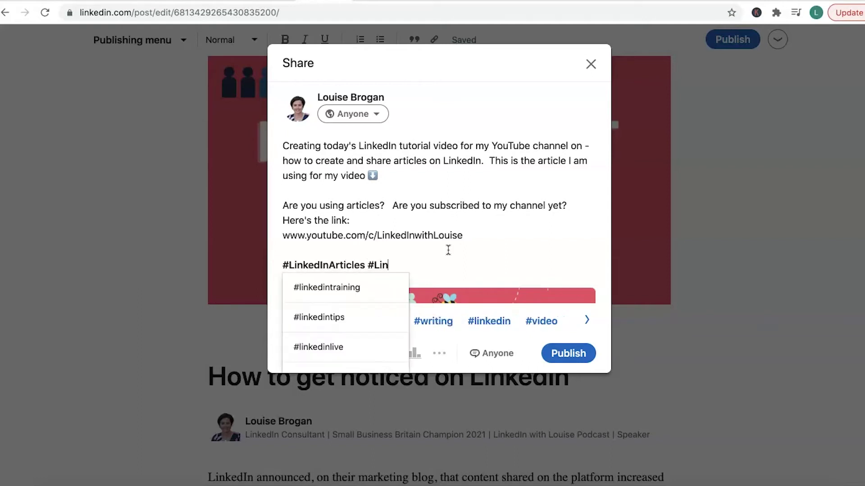
{"action": "key", "text": "BackSpace"}
{"action": "key", "text": "BackSpace"}
{"action": "type", "text": "ntIps"}
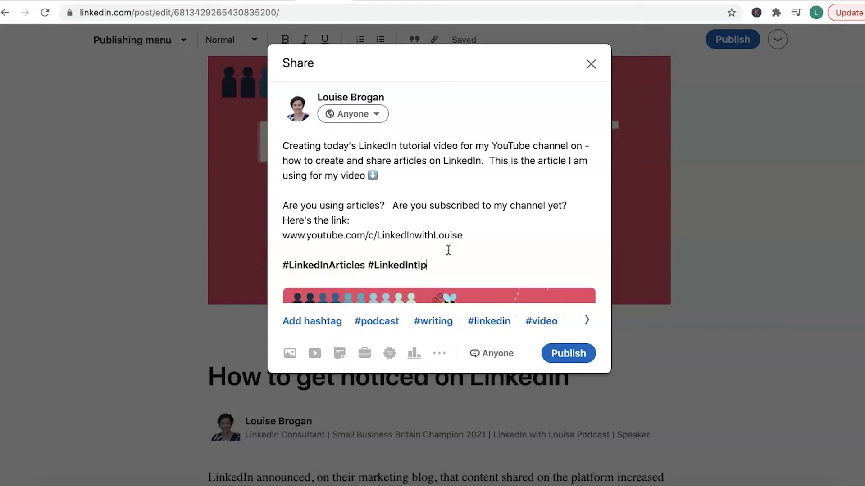
{"action": "key", "text": "BackSpace"}
{"action": "key", "text": "BackSpace"}
{"action": "left_click", "coordinate": [338, 317]}
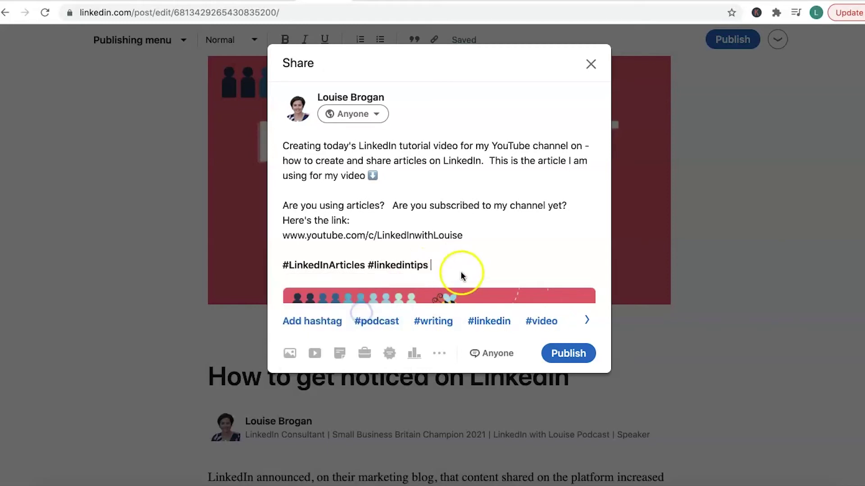
{"action": "type", "text": "#"}
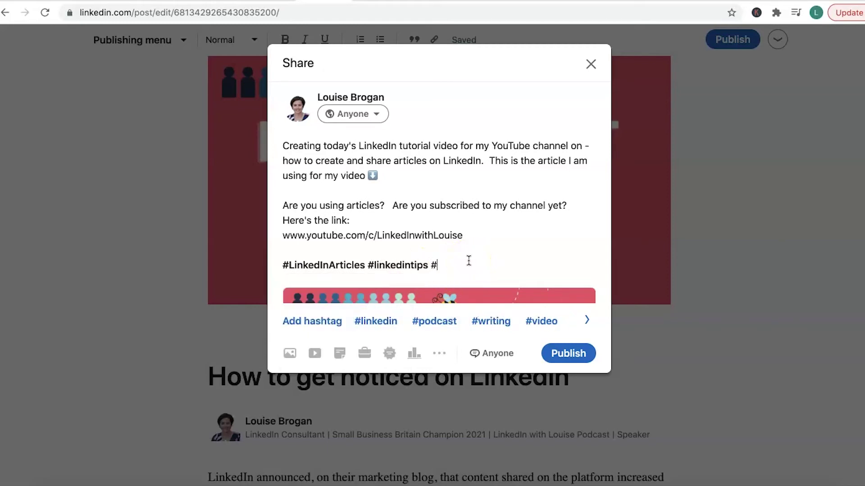
{"action": "type", "text": "linkedin"}
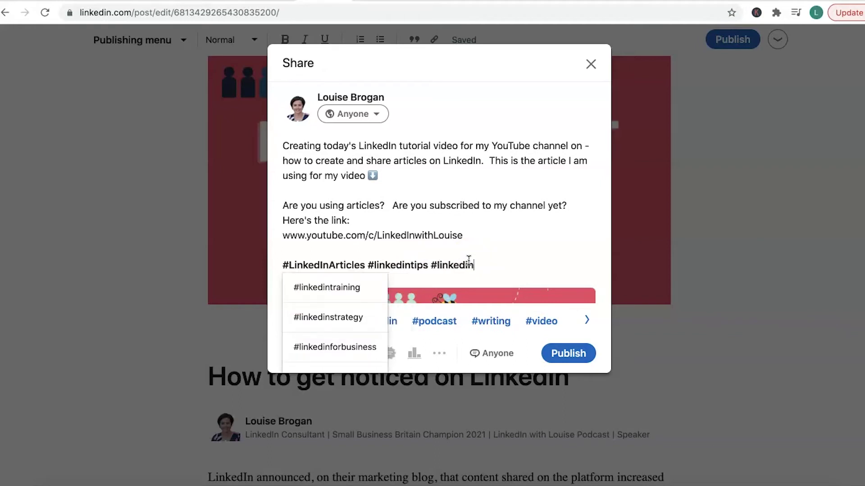
{"action": "left_click", "coordinate": [343, 317]}
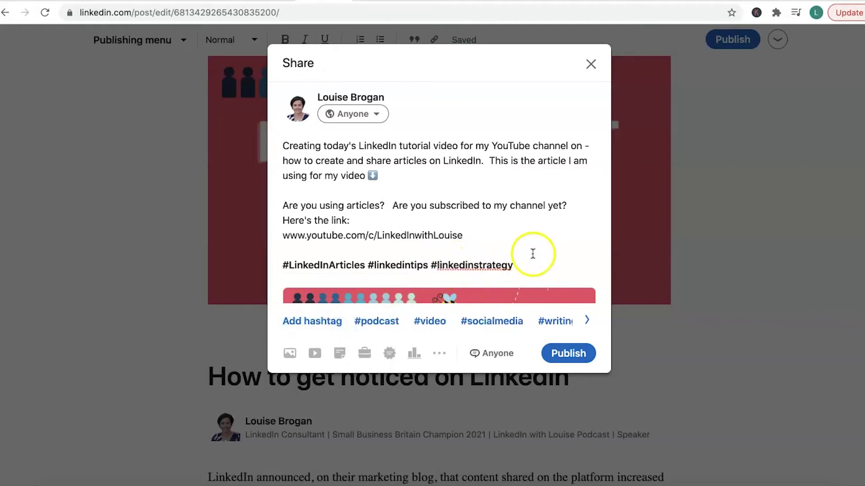
{"action": "left_click", "coordinate": [539, 269]}
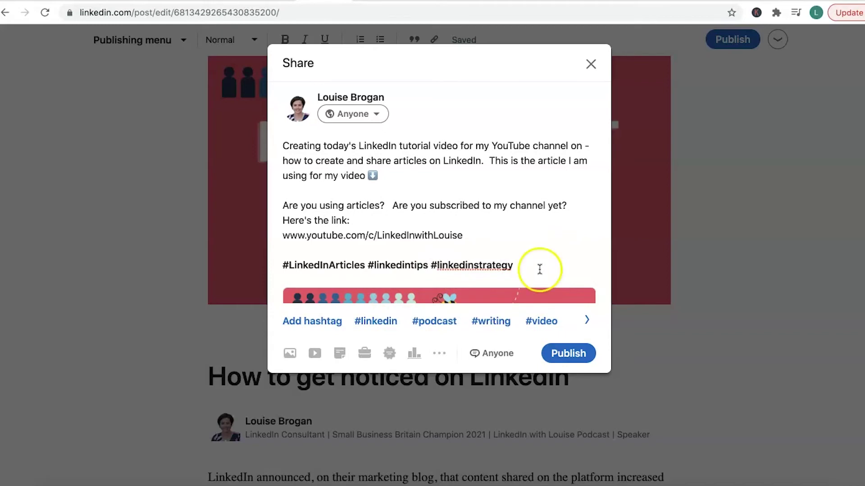
{"action": "scroll", "coordinate": [528, 277], "scroll_direction": "down", "scroll_amount": 5}
{"action": "scroll", "coordinate": [536, 261], "scroll_direction": "up", "scroll_amount": 5}
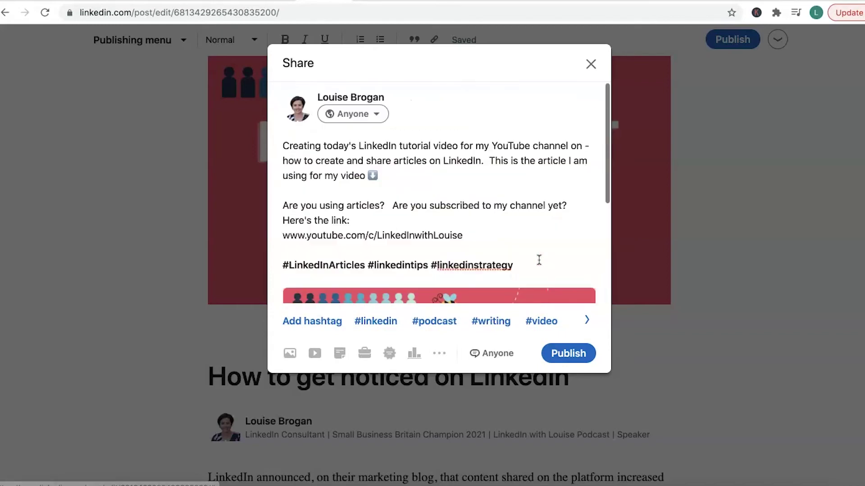
Step: Publish the article with its share post, then choose Share on Facebook
{"action": "left_click", "coordinate": [561, 360]}
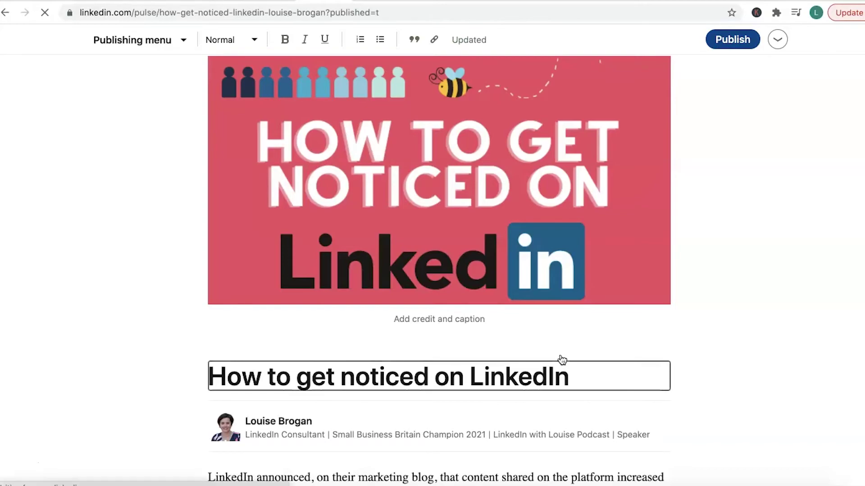
{"action": "left_click", "coordinate": [715, 342]}
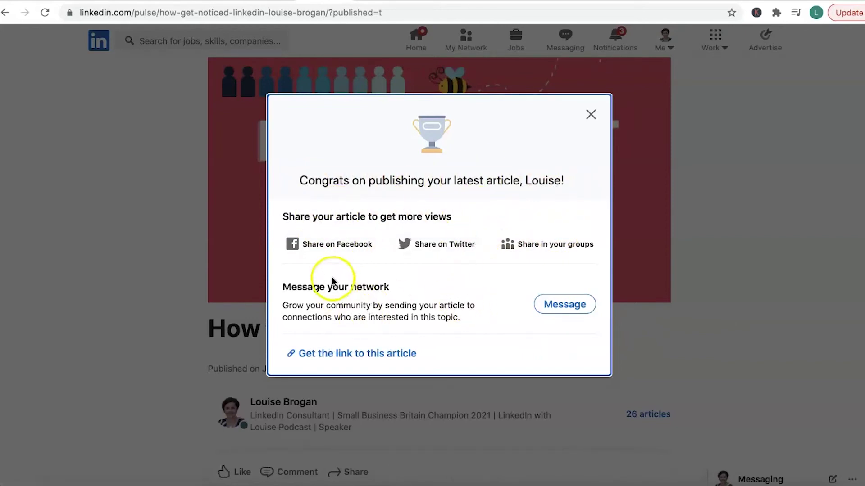
{"action": "left_click", "coordinate": [327, 246]}
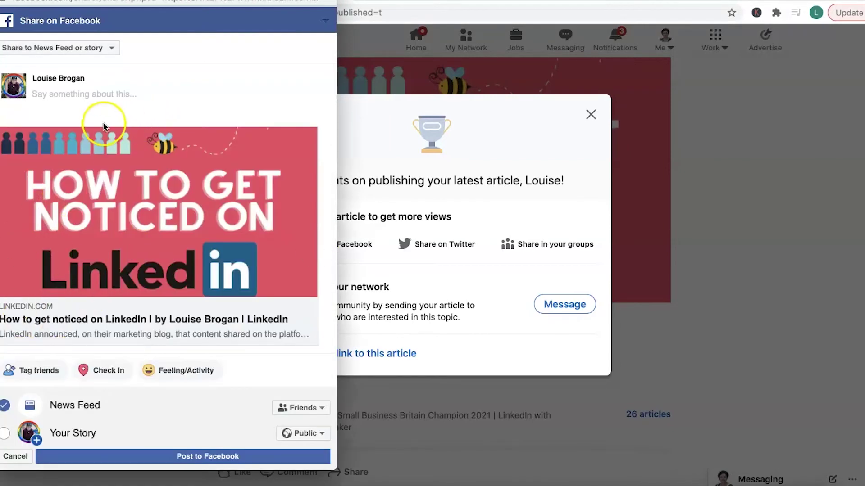
Step: Write the Facebook note 'New article on LinkedIn today - check it out!'
{"action": "type", "text": "New article o"}
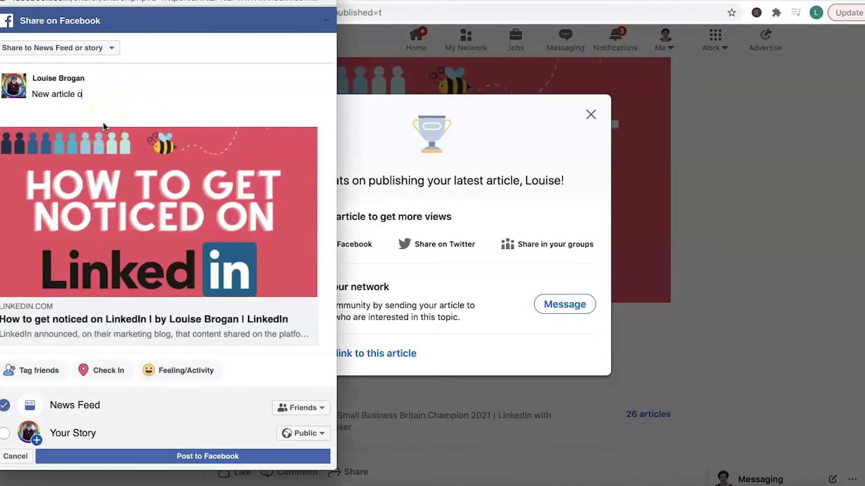
{"action": "type", "text": "n LinkedIn to"}
{"action": "key", "text": "BackSpace"}
{"action": "type", "text": "today - check it out!"}
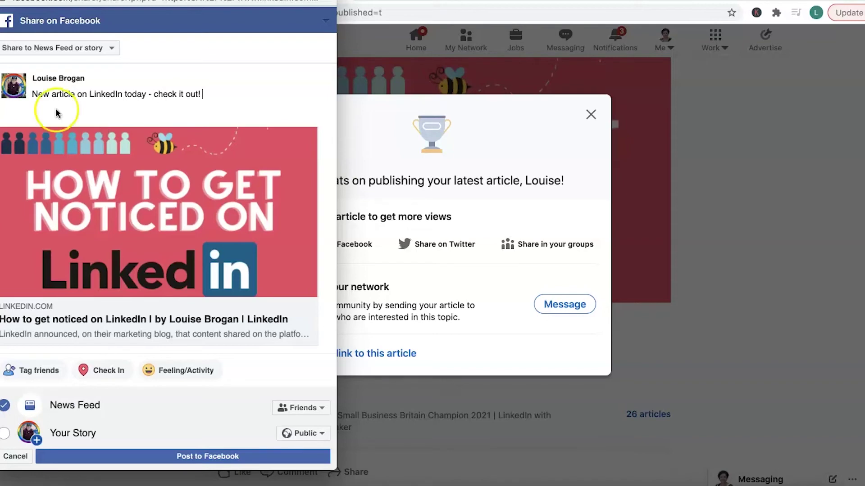
Step: Share it on the managed Facebook Page chosen from the page list and post it
{"action": "left_click", "coordinate": [65, 47]}
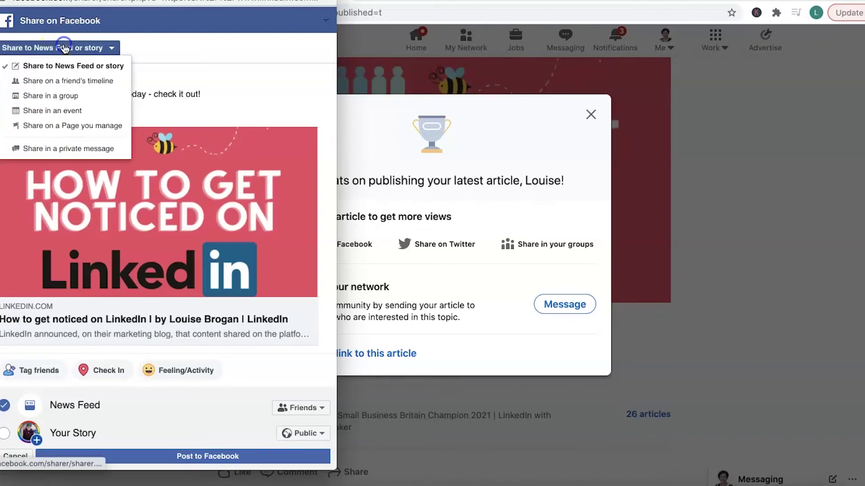
{"action": "left_click", "coordinate": [57, 125]}
{"action": "left_click", "coordinate": [59, 77]}
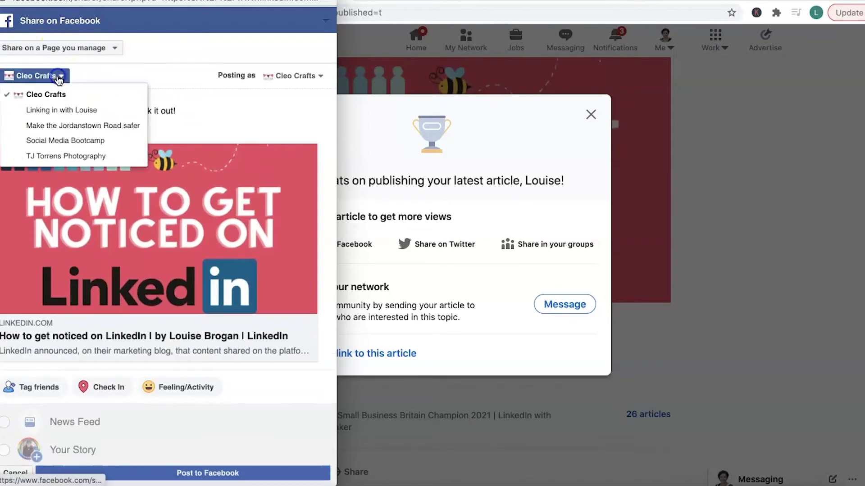
{"action": "left_click", "coordinate": [58, 109]}
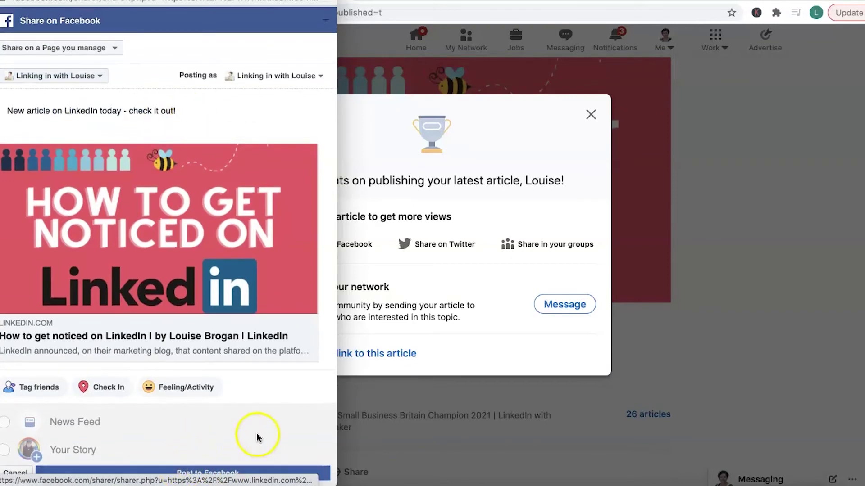
{"action": "left_click", "coordinate": [318, 476]}
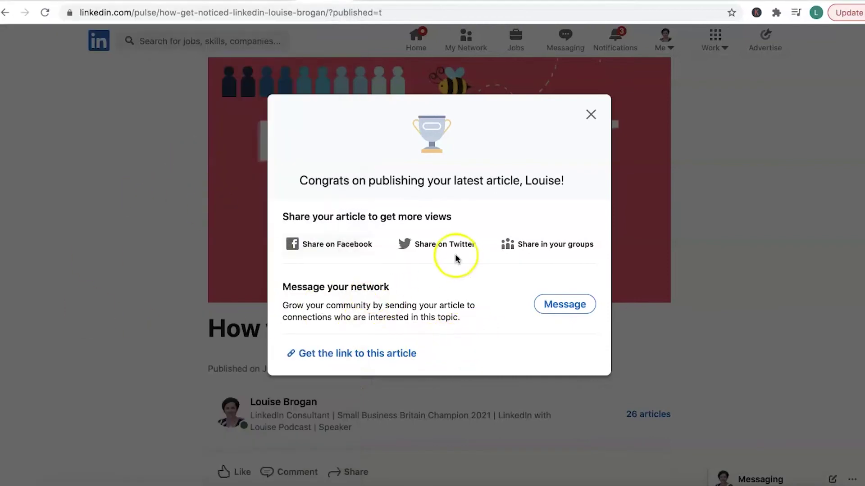
Step: Share the article on Twitter and send the 'Check out my latest article' tweet
{"action": "left_click", "coordinate": [455, 252]}
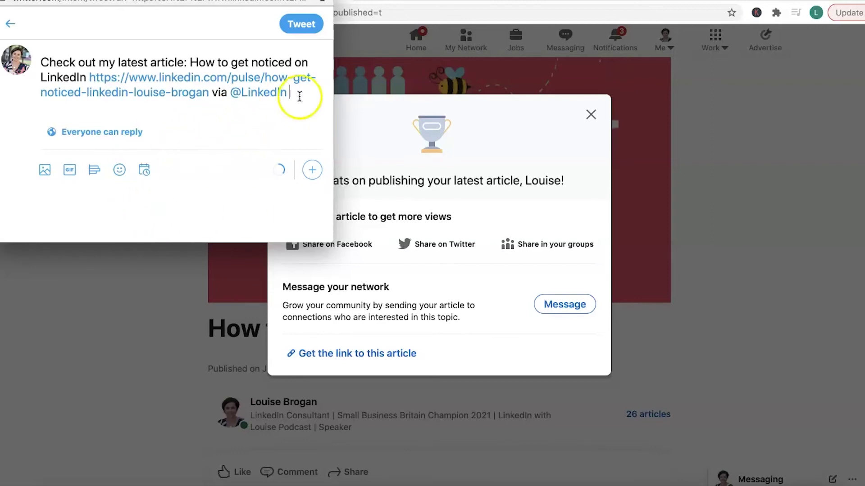
{"action": "left_click", "coordinate": [299, 24]}
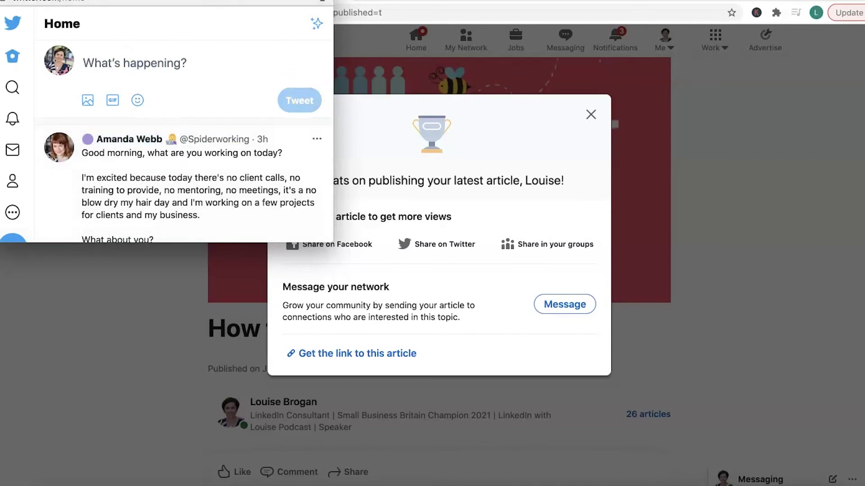
Step: Open the Business Owners, Entrepreneurs & StartUps group, start a post, and copy the article link
{"action": "left_click", "coordinate": [539, 246]}
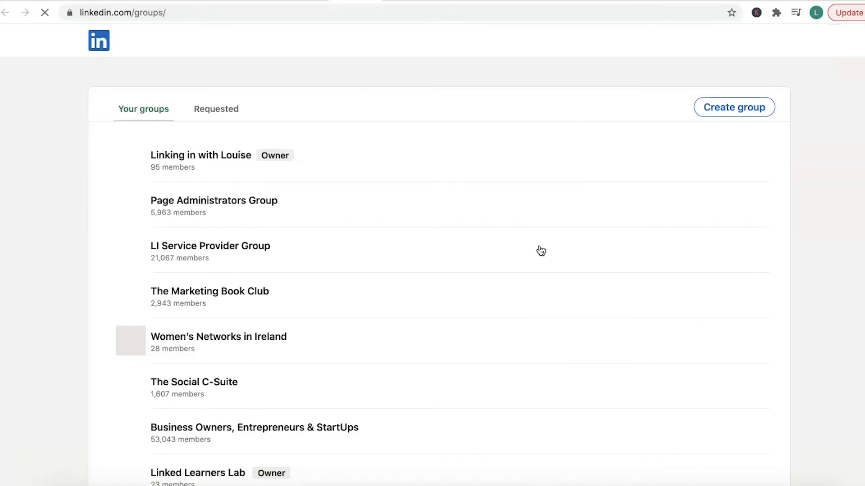
{"action": "scroll", "coordinate": [390, 299], "scroll_direction": "down", "scroll_amount": 2}
{"action": "scroll", "coordinate": [389, 298], "scroll_direction": "down", "scroll_amount": 2}
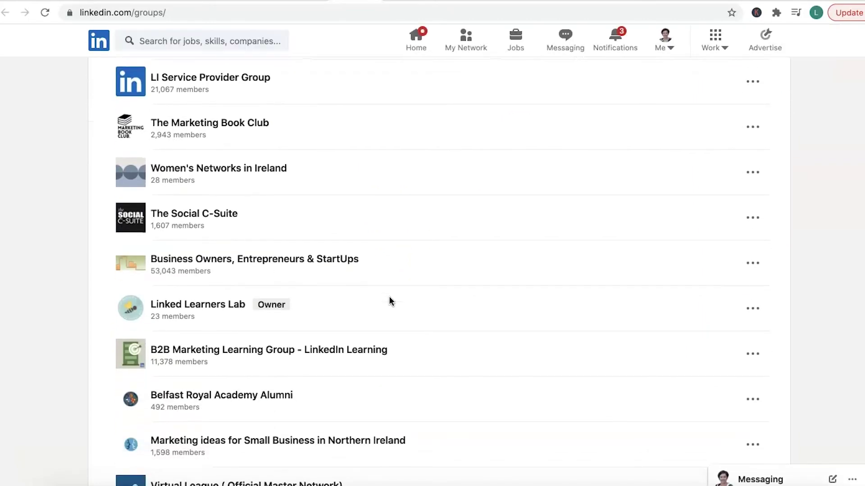
{"action": "left_click", "coordinate": [326, 261]}
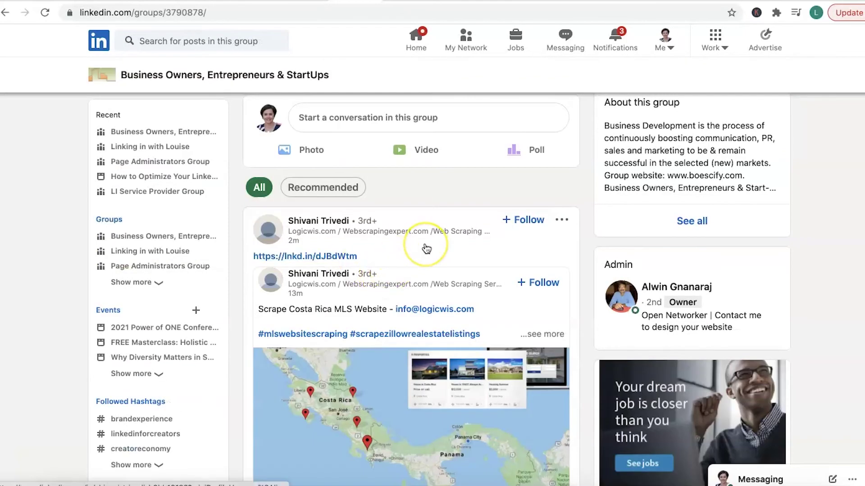
{"action": "scroll", "coordinate": [426, 249], "scroll_direction": "up", "scroll_amount": 3}
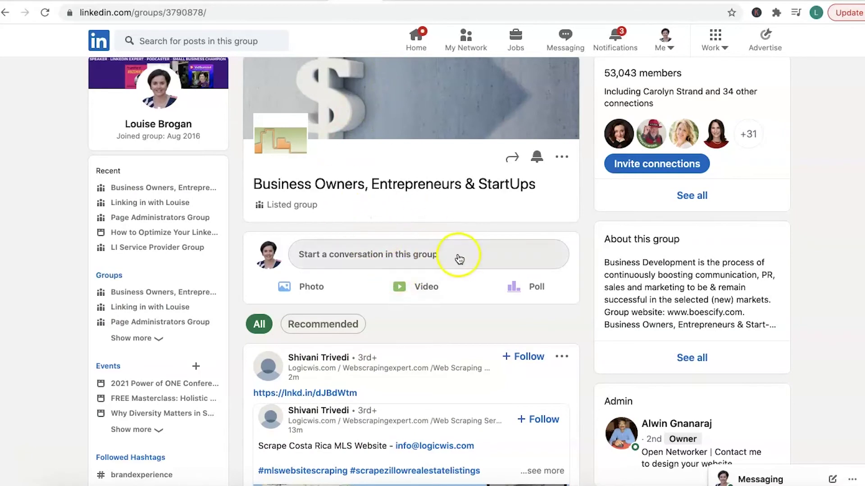
{"action": "left_click", "coordinate": [417, 266]}
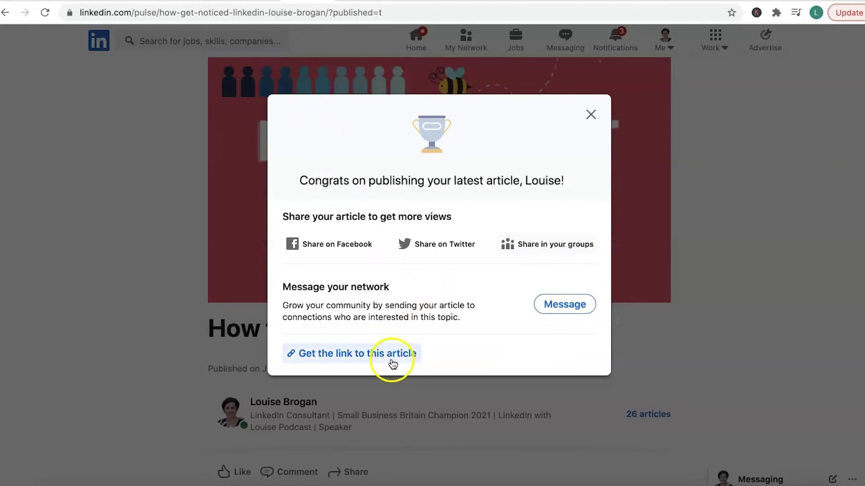
{"action": "left_click", "coordinate": [390, 357]}
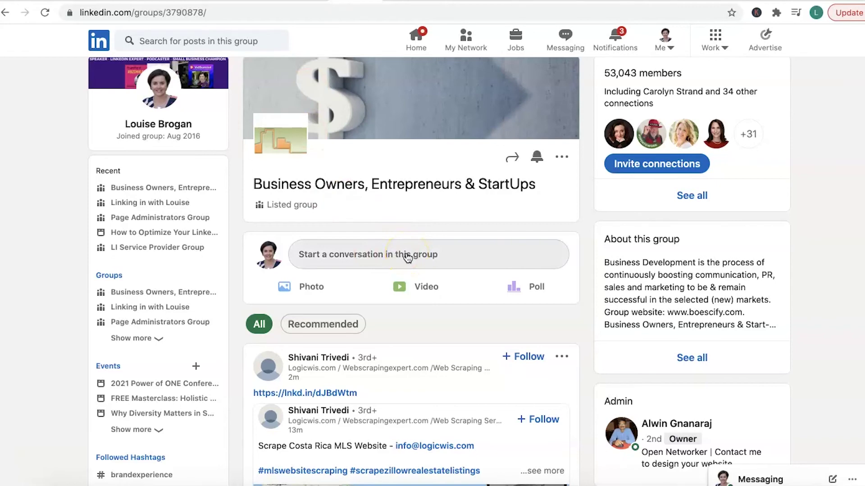
Step: Paste the article link into a new group post, then discard the draft without posting
{"action": "left_click", "coordinate": [431, 255]}
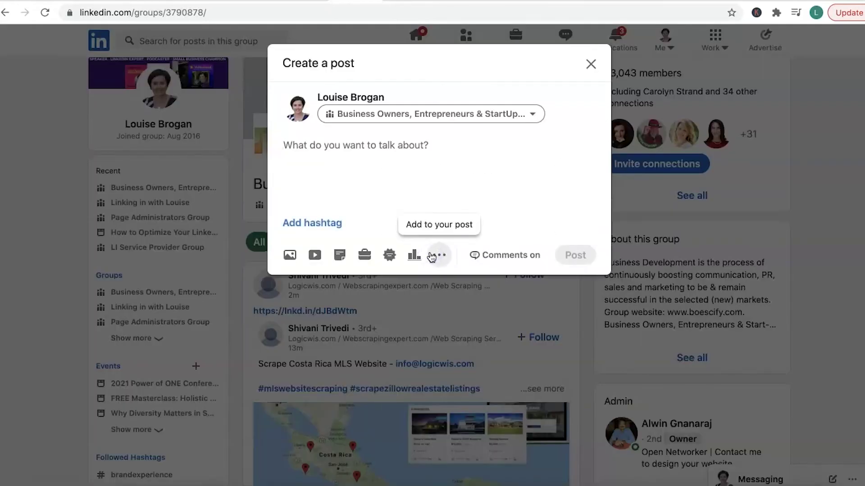
{"action": "type", "text": "https://www.linkedin.com/pulse/how-get-noticed-linkedin-louise-brogan"}
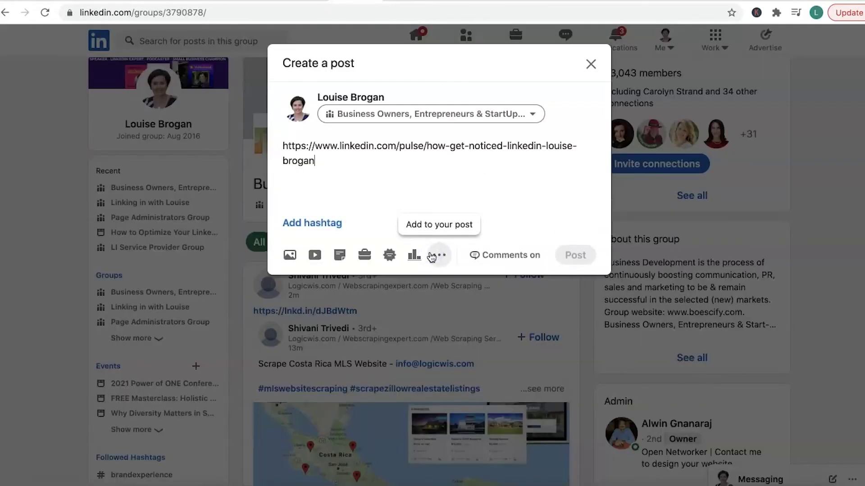
{"action": "left_click", "coordinate": [288, 150]}
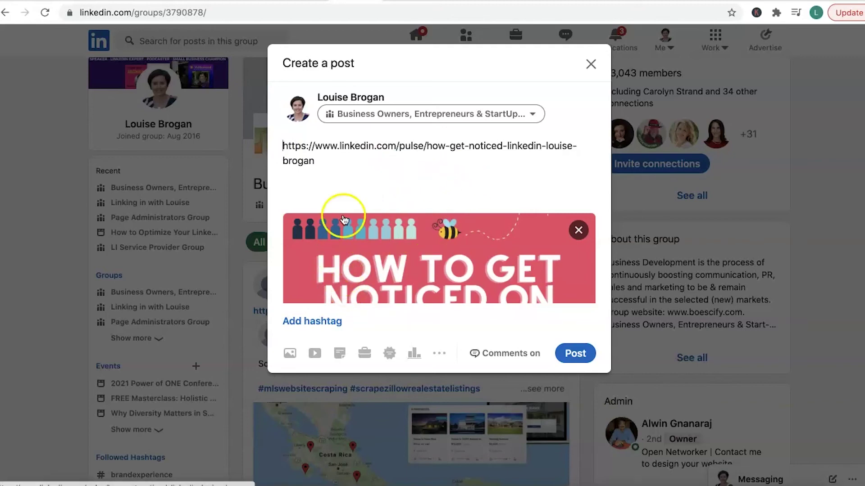
{"action": "left_click", "coordinate": [590, 65]}
{"action": "left_click", "coordinate": [519, 259]}
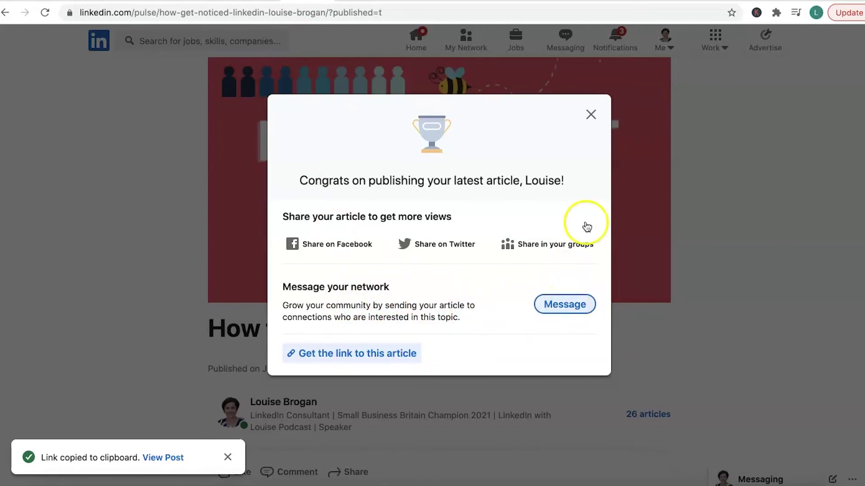
Step: Dismiss the congratulations message and open your own Posts & Activity page from the Me menu
{"action": "left_click", "coordinate": [590, 115]}
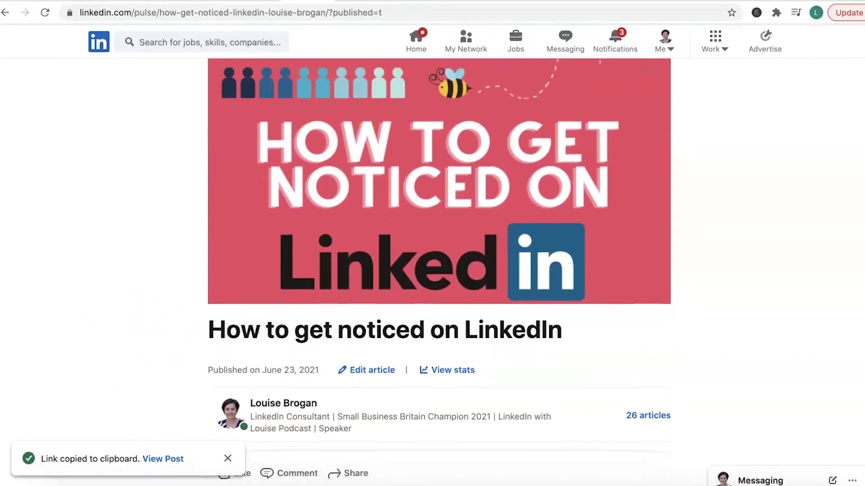
{"action": "left_click", "coordinate": [415, 51]}
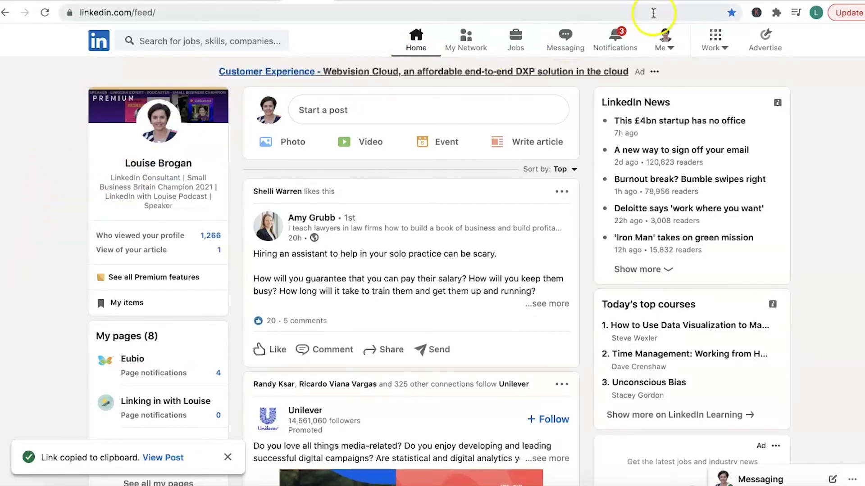
{"action": "left_click", "coordinate": [664, 45]}
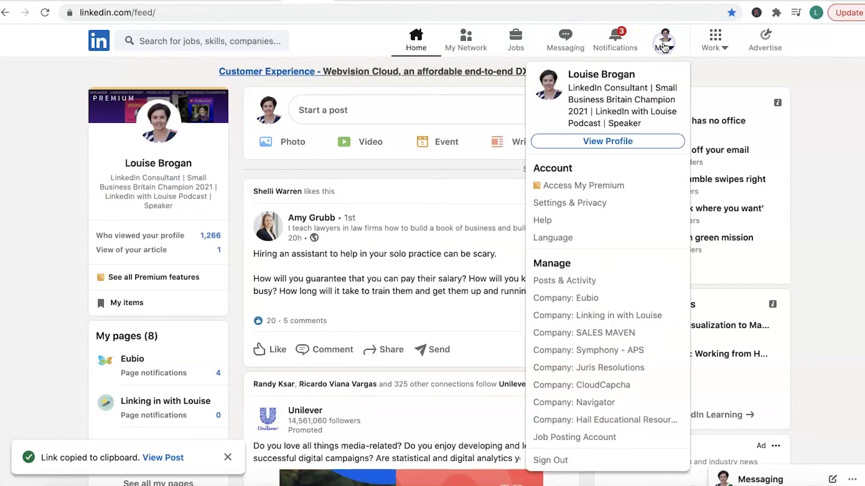
{"action": "left_click", "coordinate": [550, 280]}
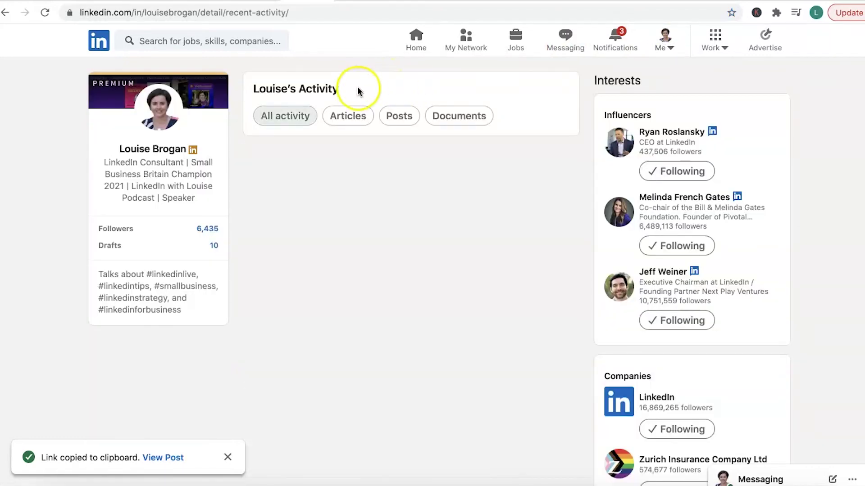
Step: Filter your activity to Articles and browse the list topped by 'How to get noticed on LinkedIn'
{"action": "left_click", "coordinate": [346, 118]}
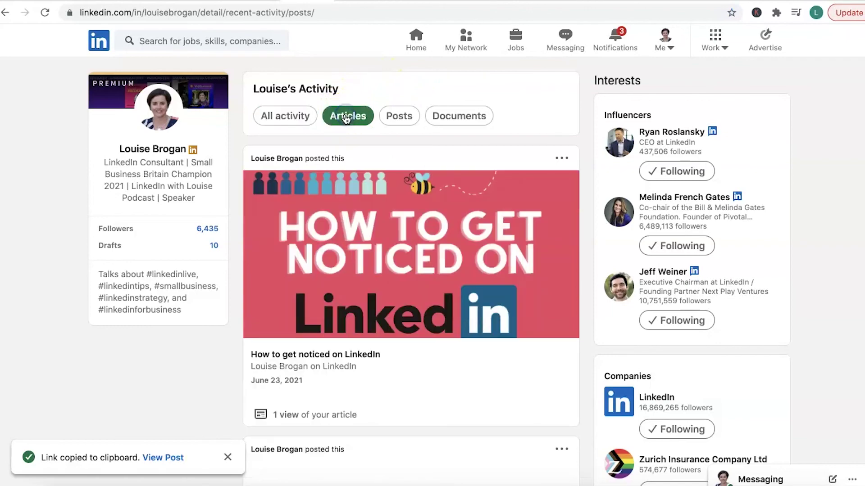
{"action": "scroll", "coordinate": [375, 268], "scroll_direction": "down", "scroll_amount": 7}
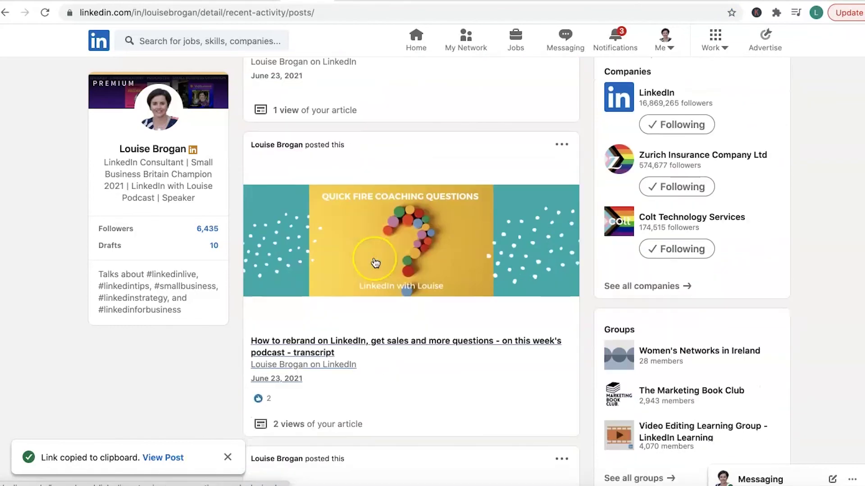
{"action": "scroll", "coordinate": [375, 264], "scroll_direction": "down", "scroll_amount": 10}
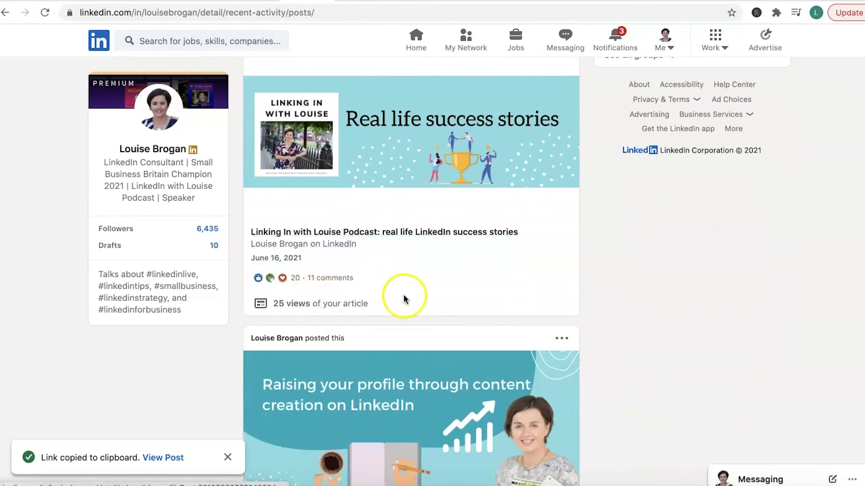
{"action": "scroll", "coordinate": [405, 298], "scroll_direction": "down", "scroll_amount": 4}
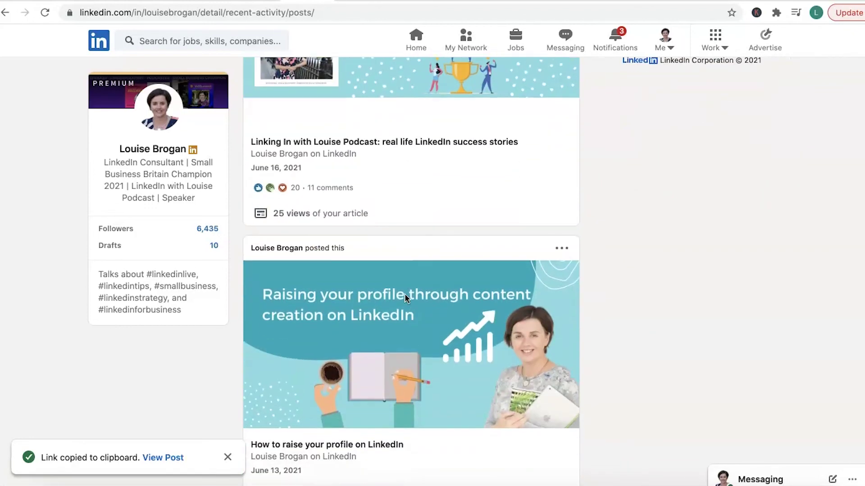
{"action": "scroll", "coordinate": [404, 295], "scroll_direction": "down", "scroll_amount": 3}
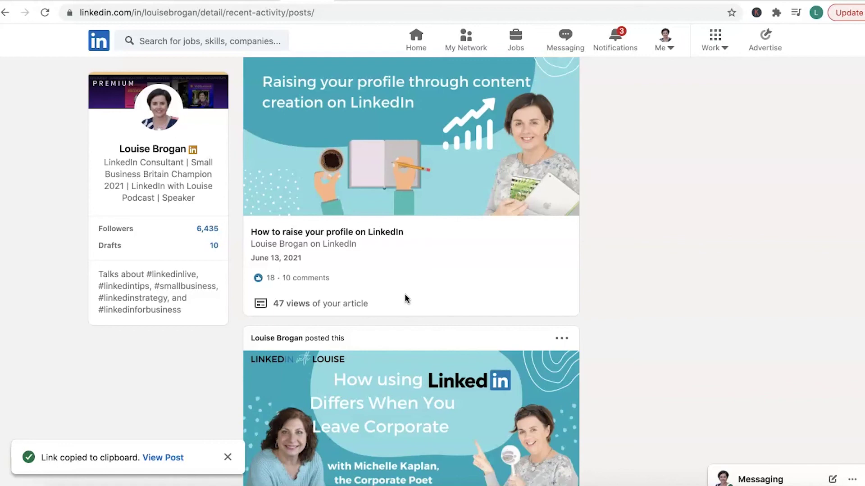
{"action": "scroll", "coordinate": [405, 299], "scroll_direction": "down", "scroll_amount": 4}
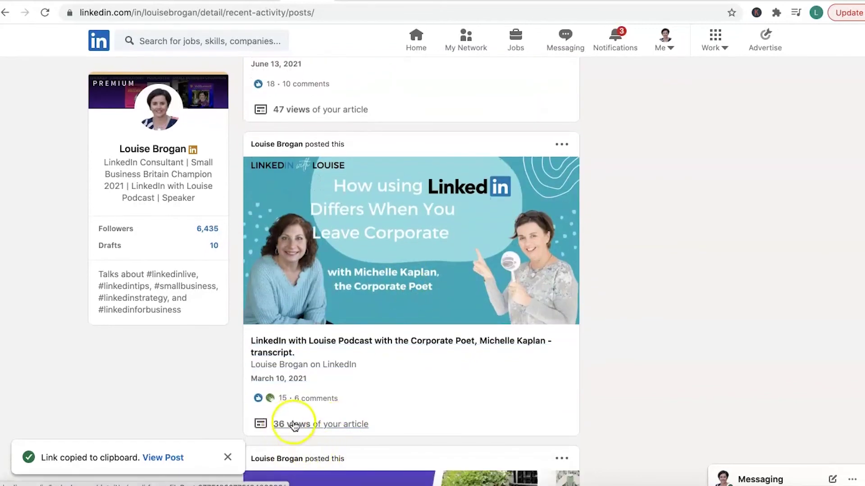
{"action": "scroll", "coordinate": [461, 405], "scroll_direction": "down", "scroll_amount": 8}
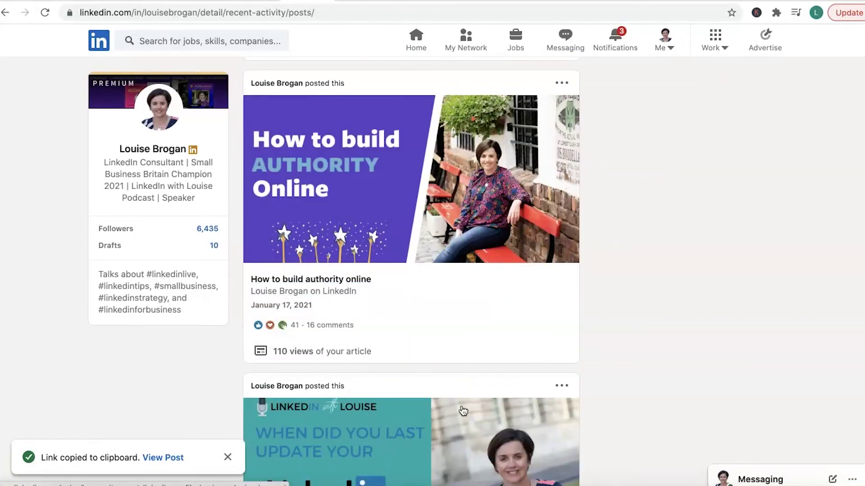
{"action": "scroll", "coordinate": [404, 356], "scroll_direction": "down", "scroll_amount": 2}
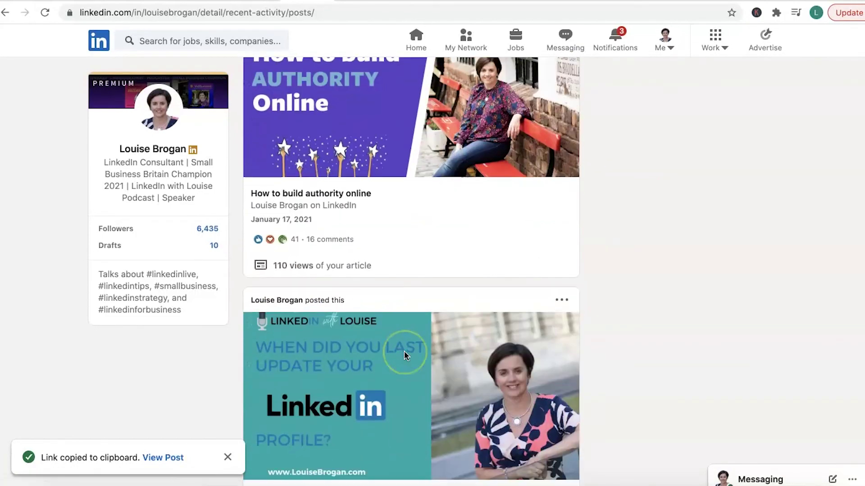
{"action": "scroll", "coordinate": [438, 264], "scroll_direction": "down", "scroll_amount": 4}
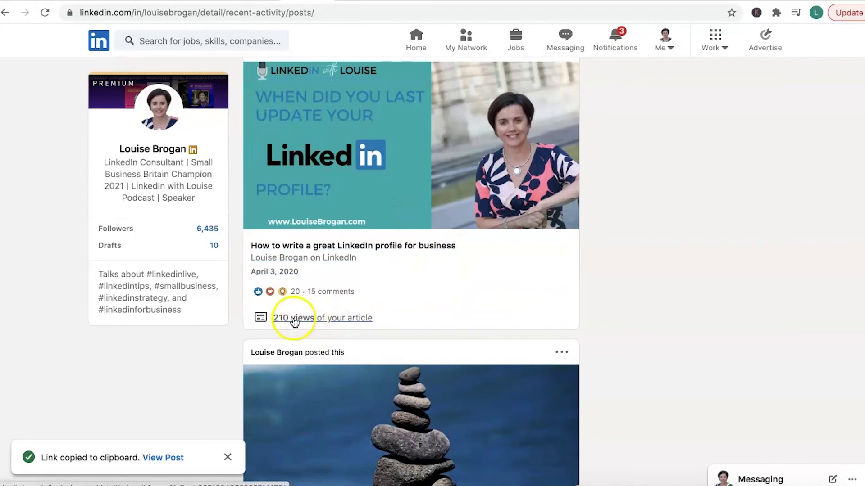
{"action": "scroll", "coordinate": [439, 306], "scroll_direction": "down", "scroll_amount": 4}
{"action": "scroll", "coordinate": [434, 309], "scroll_direction": "down", "scroll_amount": 4}
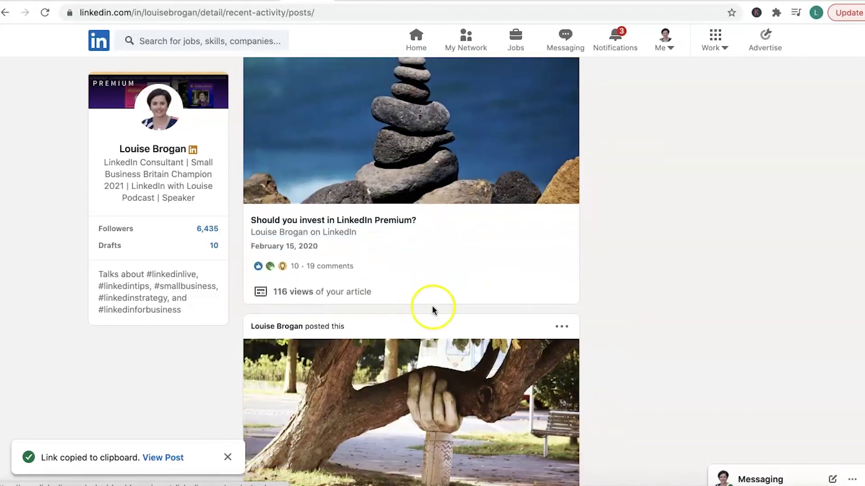
{"action": "scroll", "coordinate": [451, 286], "scroll_direction": "down", "scroll_amount": 4}
{"action": "scroll", "coordinate": [460, 287], "scroll_direction": "down", "scroll_amount": 7}
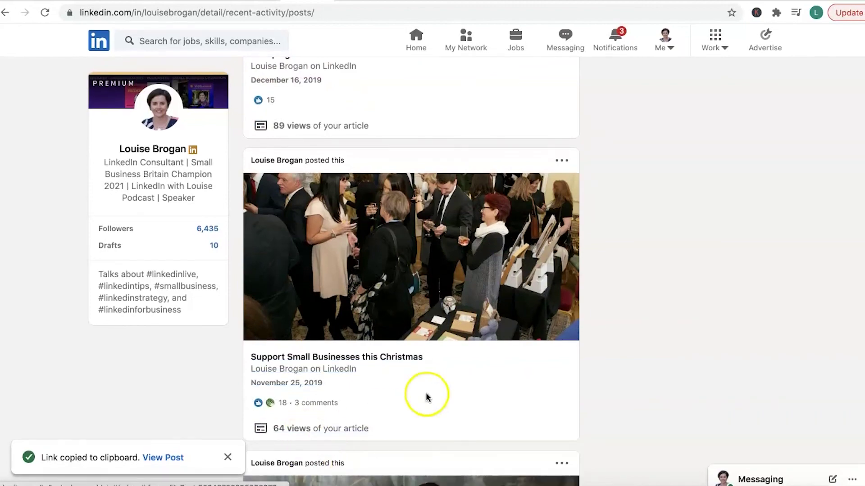
{"action": "scroll", "coordinate": [457, 329], "scroll_direction": "up", "scroll_amount": 20}
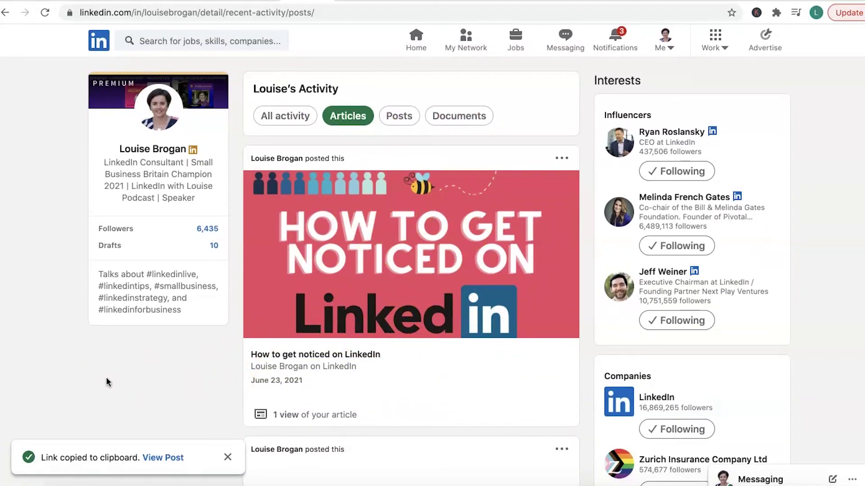
Step: From the home feed, open a post author's profile and scroll to their Activity section
{"action": "left_click", "coordinate": [419, 39]}
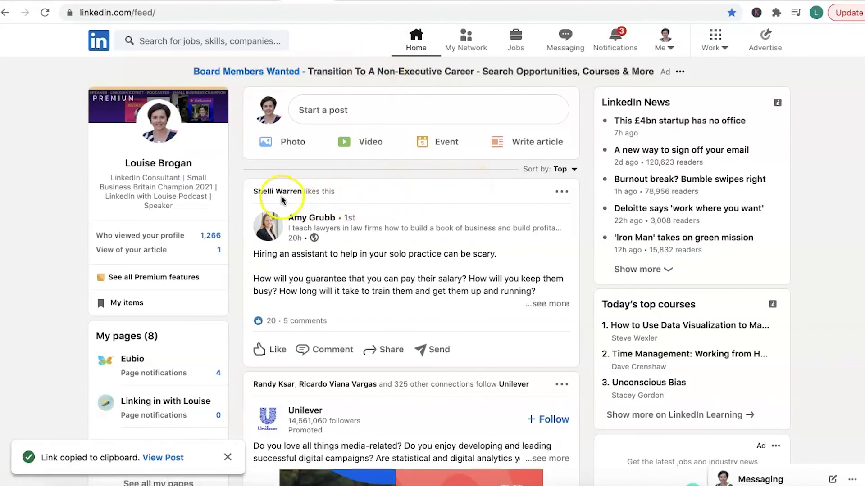
{"action": "left_click", "coordinate": [295, 219]}
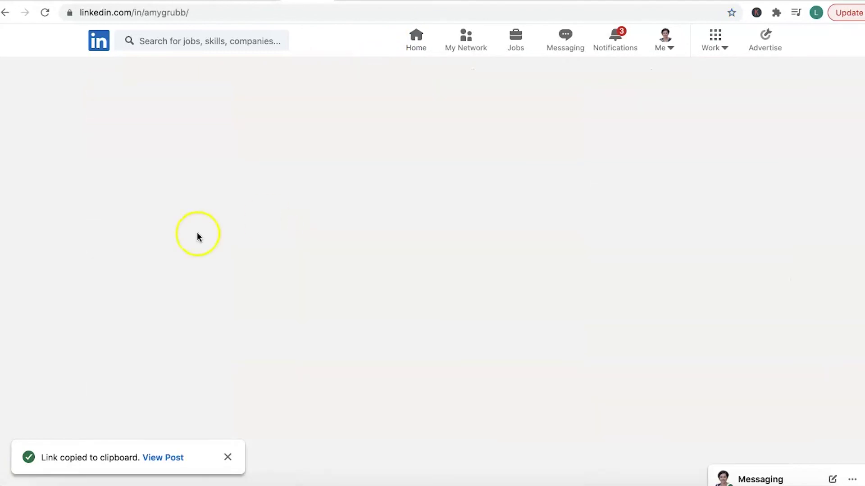
{"action": "scroll", "coordinate": [38, 366], "scroll_direction": "down", "scroll_amount": 6}
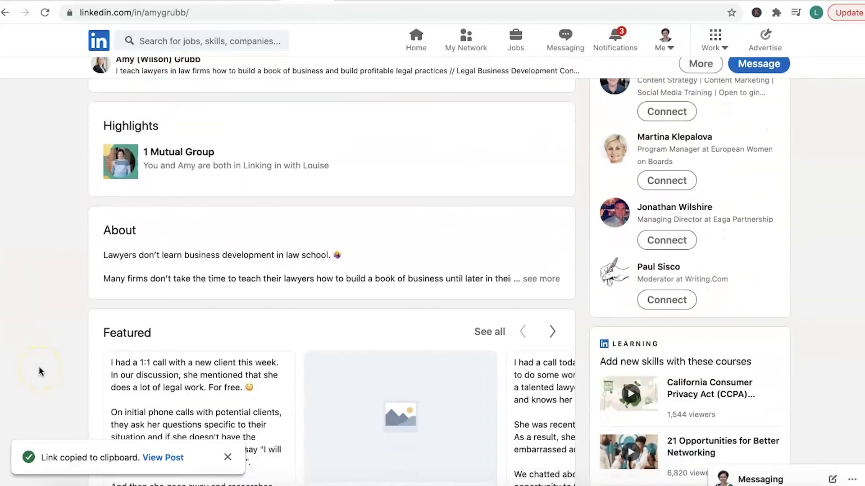
{"action": "scroll", "coordinate": [39, 366], "scroll_direction": "down", "scroll_amount": 8}
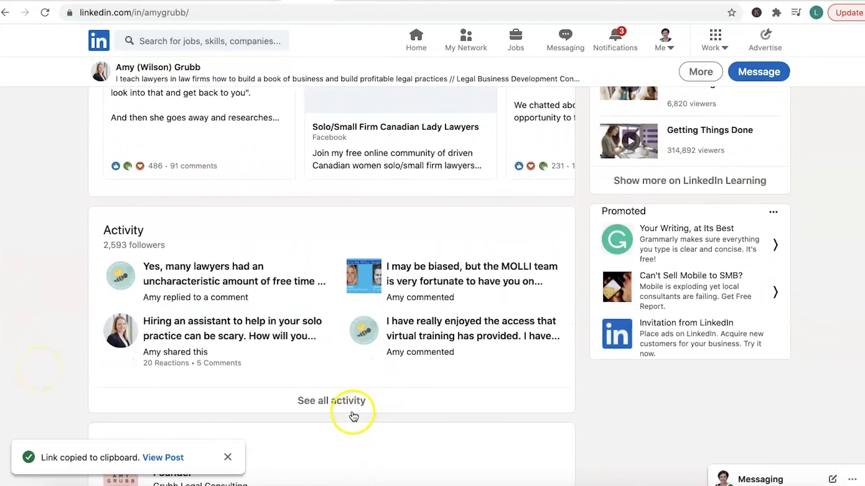
Step: Show all of this member's activity filtered to Articles
{"action": "left_click", "coordinate": [334, 401]}
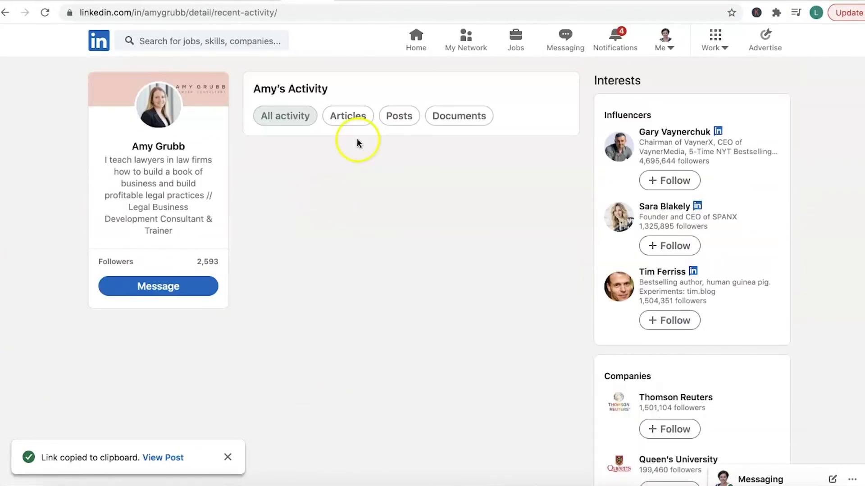
{"action": "left_click", "coordinate": [350, 118]}
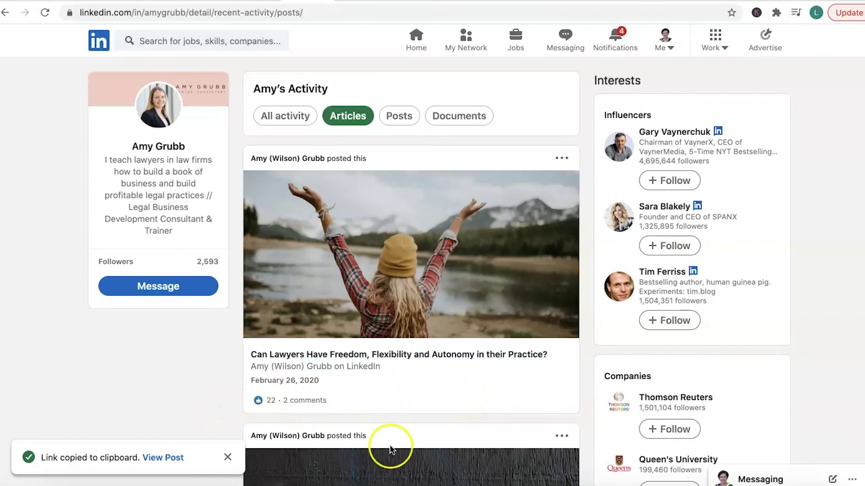
{"action": "scroll", "coordinate": [390, 449], "scroll_direction": "down", "scroll_amount": 10}
{"action": "scroll", "coordinate": [390, 449], "scroll_direction": "up", "scroll_amount": 10}
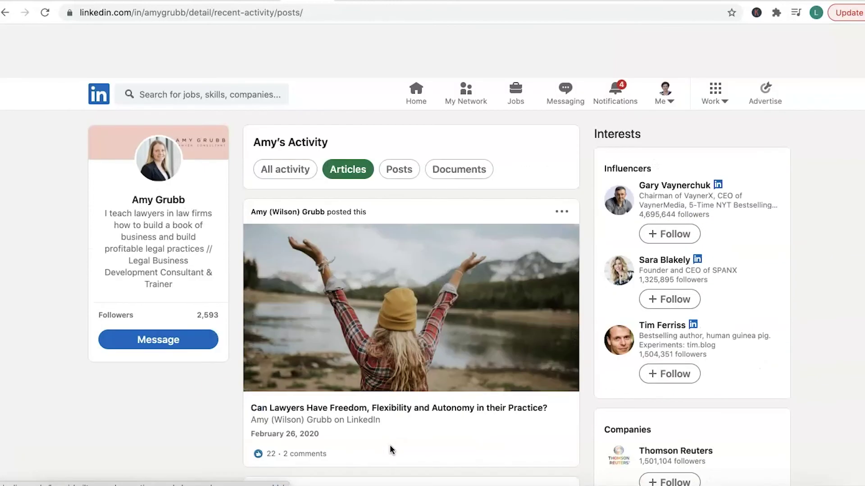
Step: Return to the louisebrogan.com 'How to get noticed on LinkedIn' blog post and scroll up to its title
{"action": "left_click", "coordinate": [415, 34]}
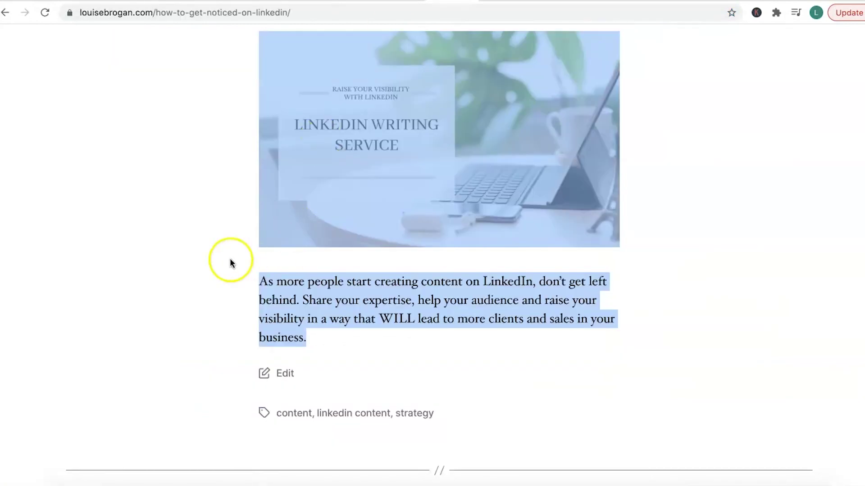
{"action": "scroll", "coordinate": [219, 259], "scroll_direction": "up", "scroll_amount": 20}
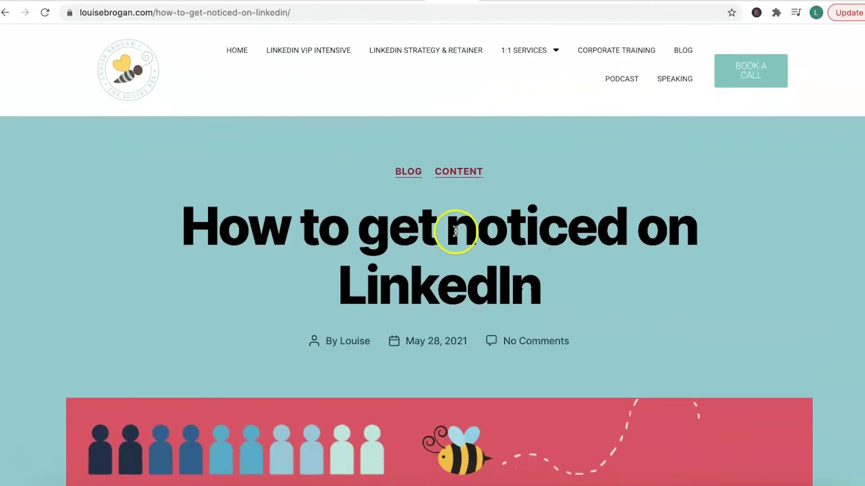